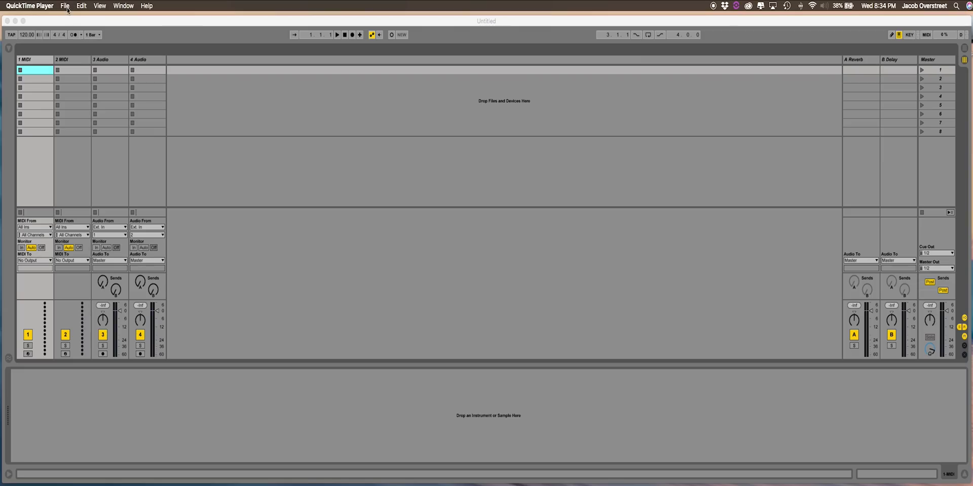
Step: Switch to Ableton Live and delete the 1 MIDI, 2 MIDI and 3 Audio tracks from the empty set
{"action": "left_click", "coordinate": [90, 21]}
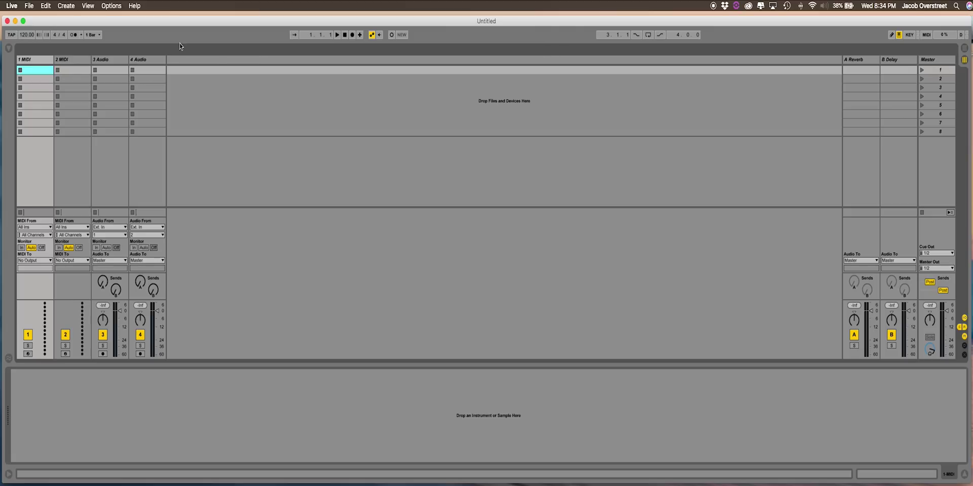
{"action": "left_click", "coordinate": [101, 60]}
{"action": "left_click", "coordinate": [139, 60]}
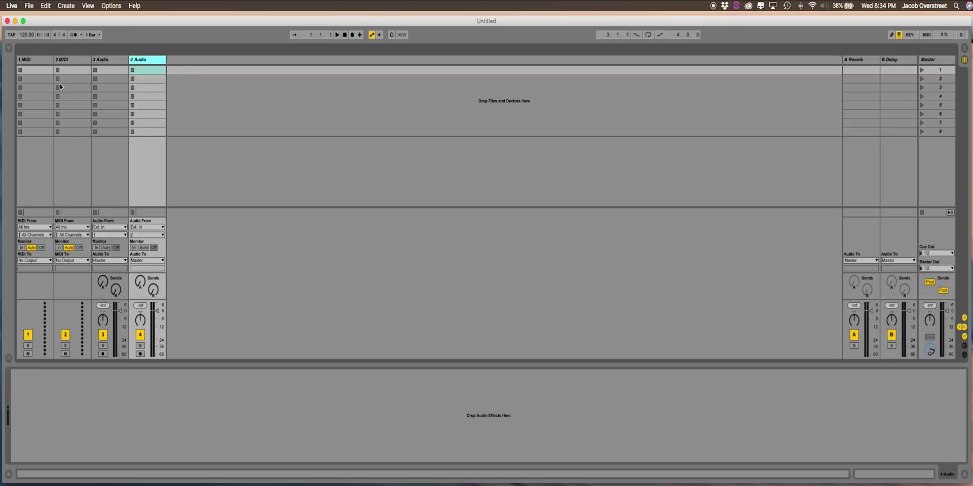
{"action": "left_click", "coordinate": [38, 61]}
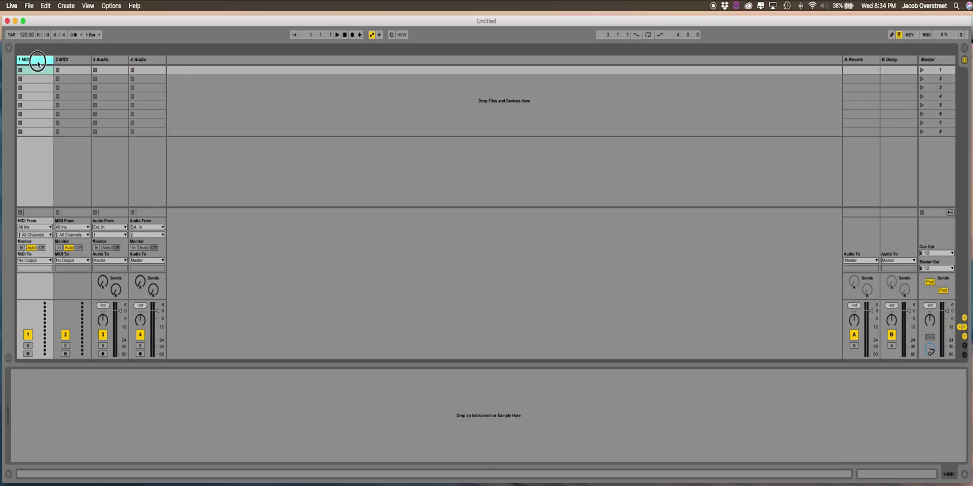
{"action": "left_click", "coordinate": [116, 63]}
{"action": "left_click", "coordinate": [79, 64]}
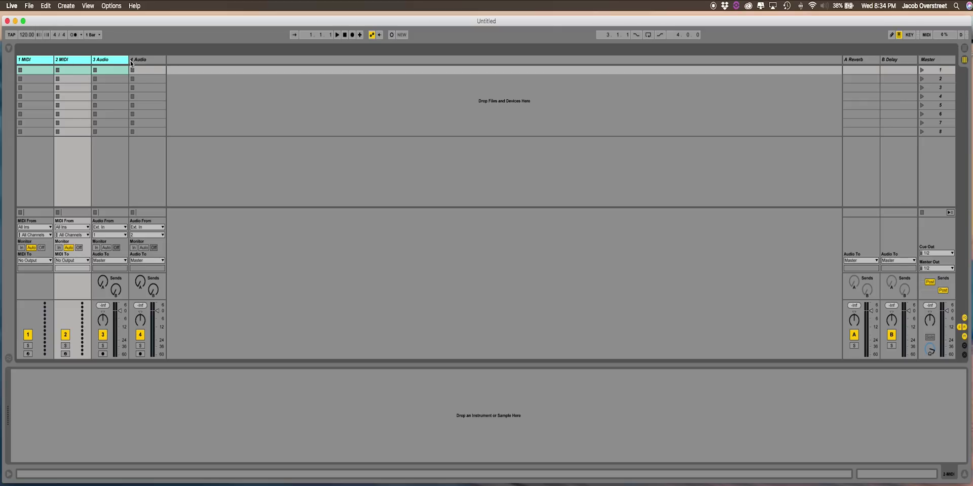
{"action": "right_click", "coordinate": [105, 60]}
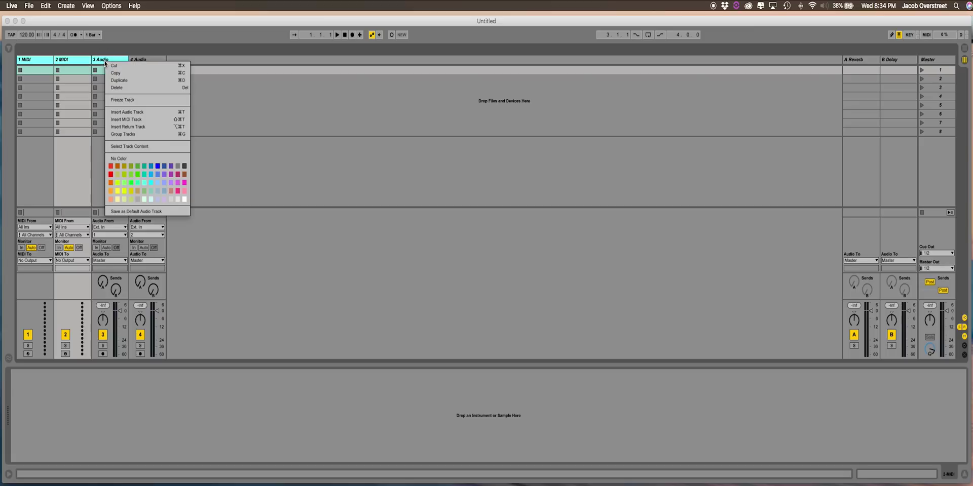
{"action": "left_click", "coordinate": [122, 91]}
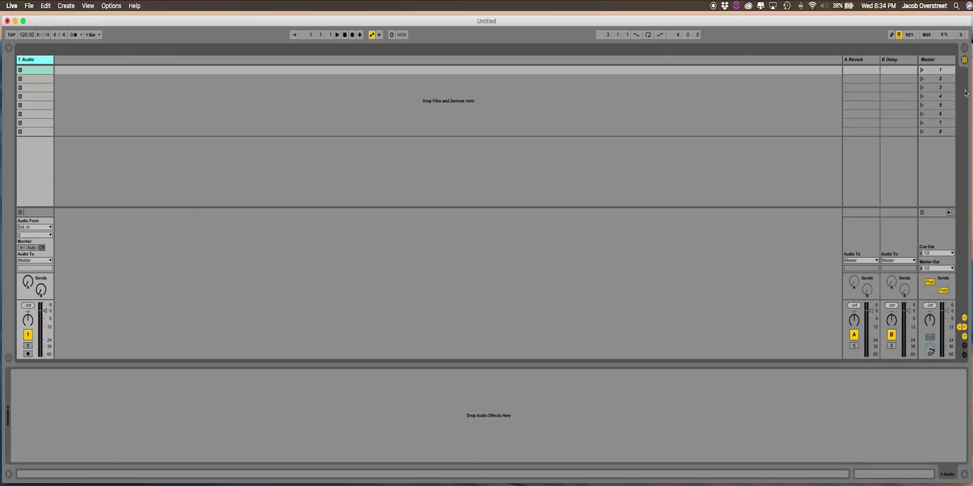
Step: Compare the Session View and Arrangement View layouts by alternating between them, ending in Session View
{"action": "left_click", "coordinate": [965, 49]}
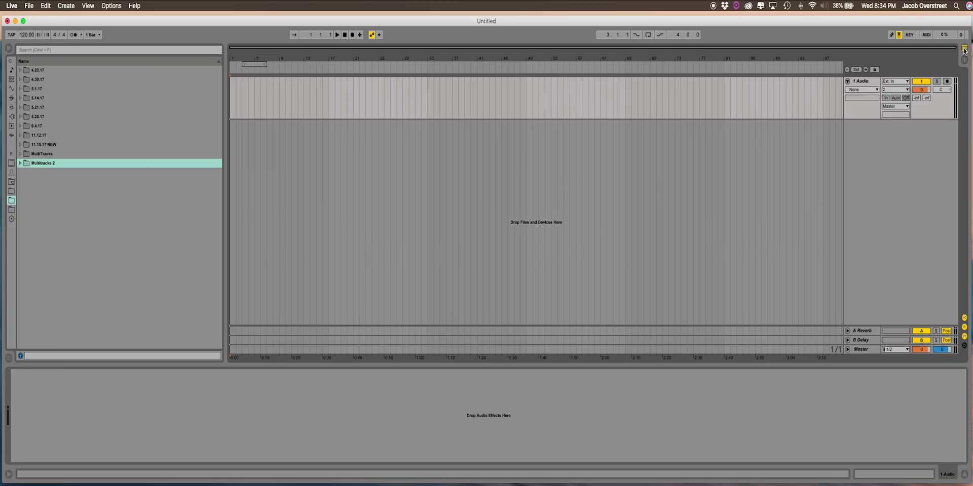
{"action": "left_click", "coordinate": [967, 49]}
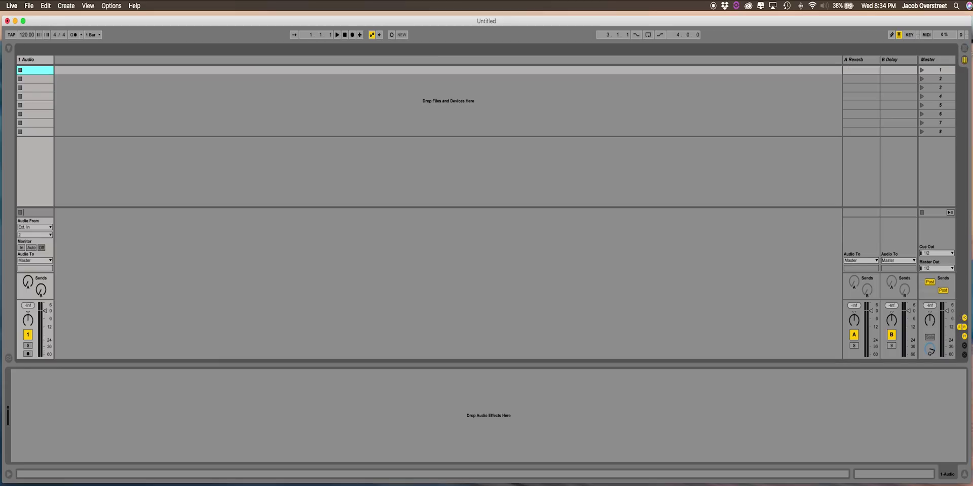
{"action": "left_click", "coordinate": [965, 50]}
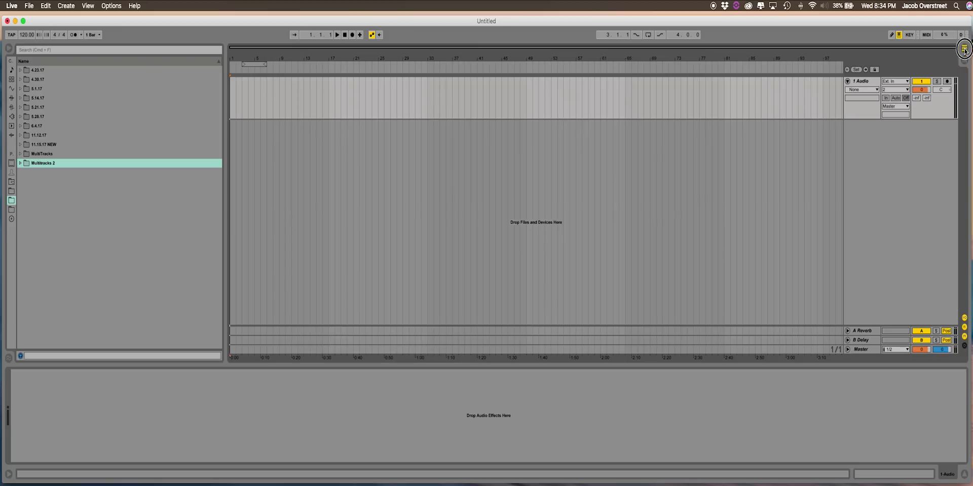
{"action": "left_click", "coordinate": [964, 59]}
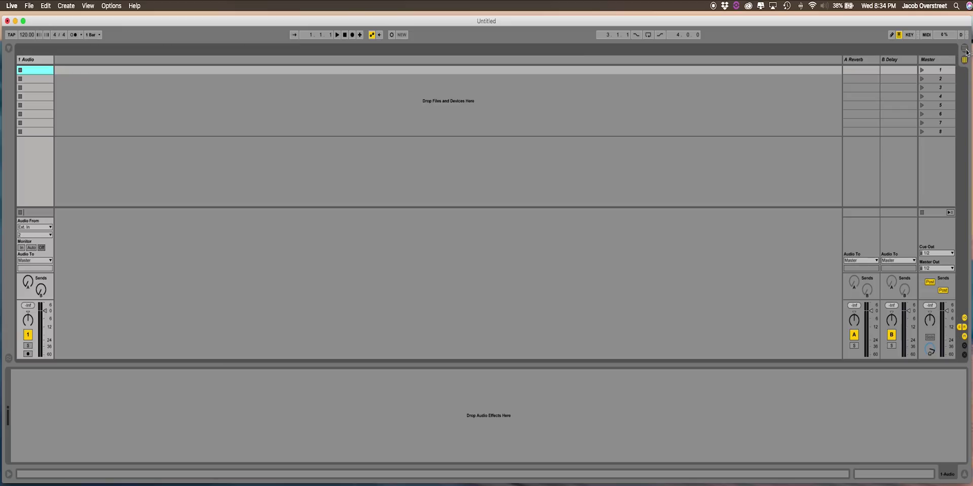
{"action": "left_click", "coordinate": [965, 49]}
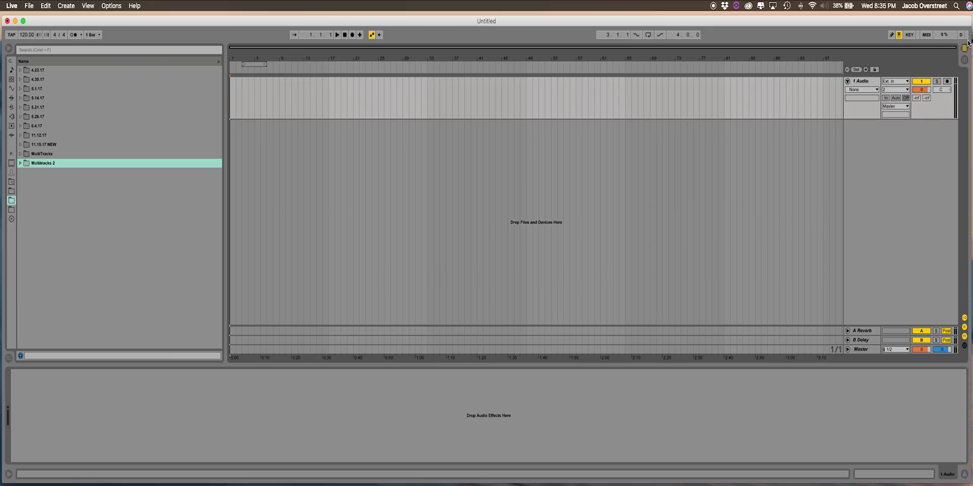
{"action": "key", "text": "Tab"}
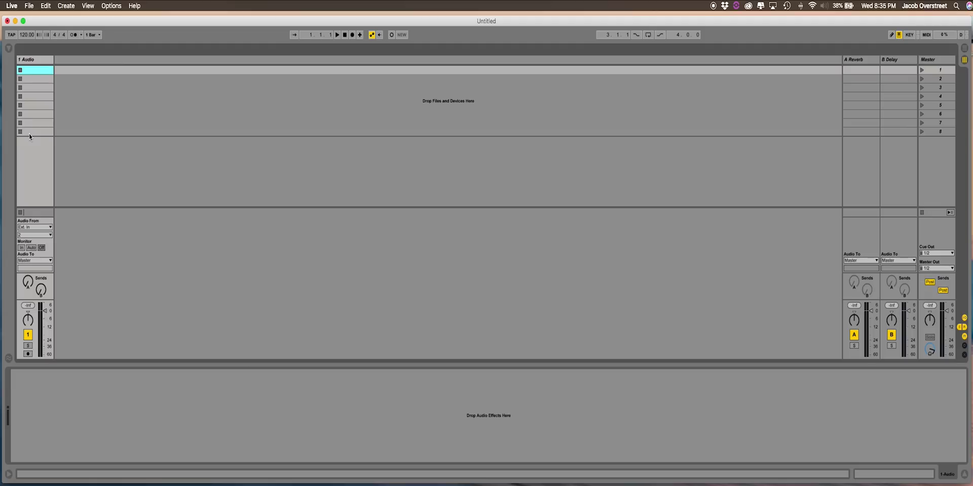
Step: Select the audio track's clip slots 2 to 4 one after another and switch to Arrangement View
{"action": "left_click", "coordinate": [35, 79]}
{"action": "left_click", "coordinate": [41, 90]}
{"action": "left_click", "coordinate": [44, 96]}
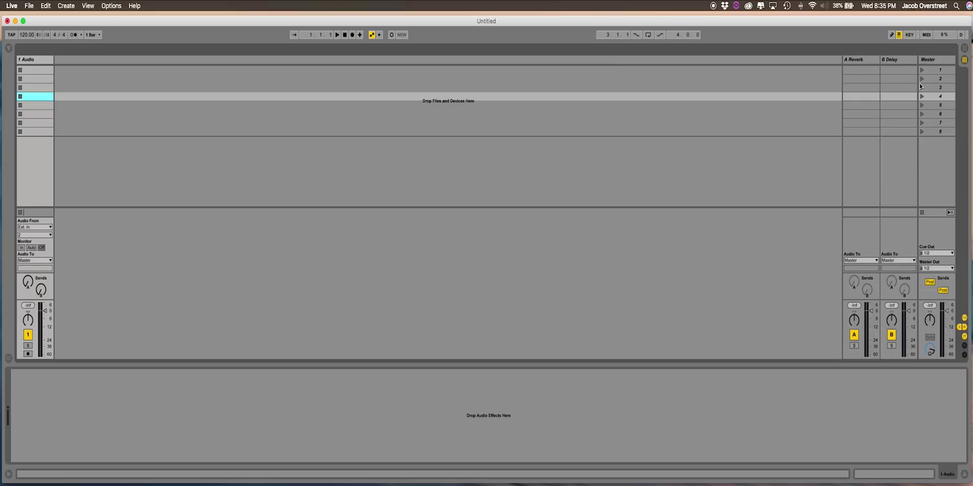
{"action": "left_click", "coordinate": [964, 49]}
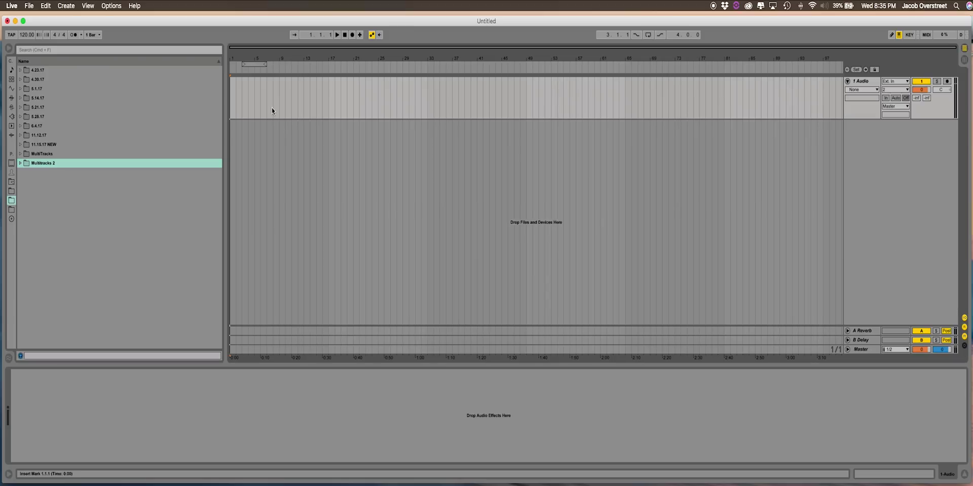
Step: Try out several time selections and insert positions along the audio track's timeline
{"action": "left_click_drag", "start_coordinate": [241, 102], "coordinate": [643, 96]}
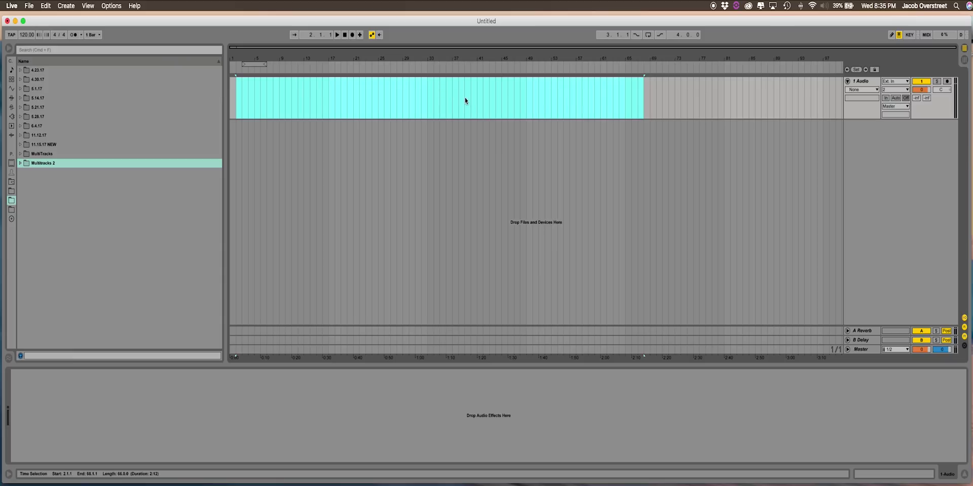
{"action": "left_click", "coordinate": [439, 97]}
{"action": "left_click_drag", "start_coordinate": [429, 98], "coordinate": [347, 90]}
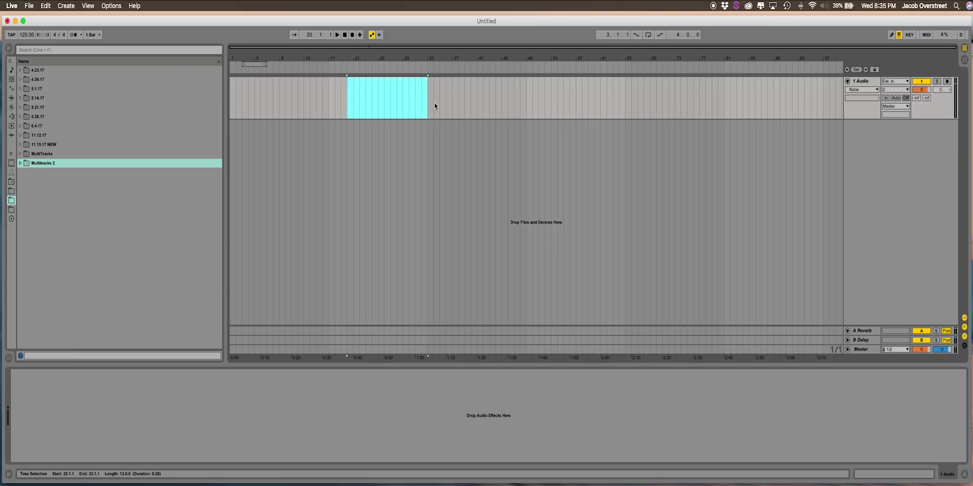
{"action": "left_click", "coordinate": [433, 102]}
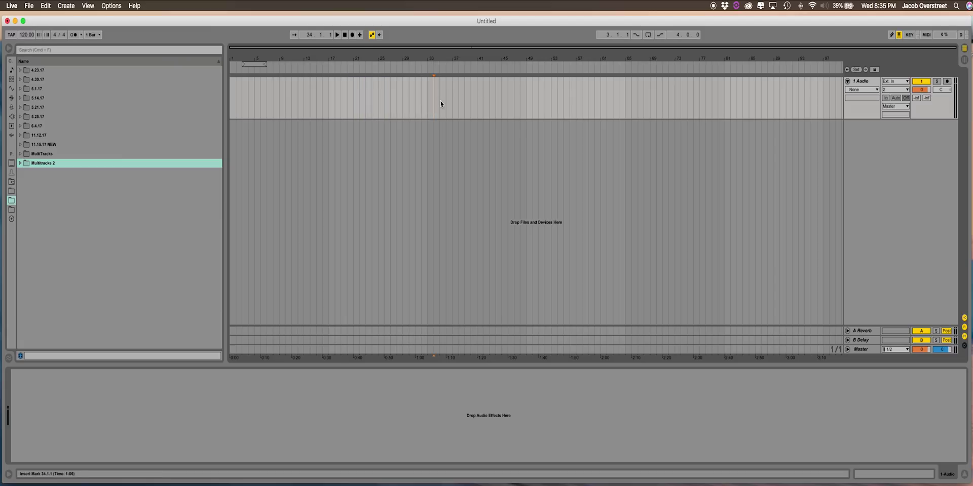
{"action": "left_click", "coordinate": [427, 106]}
{"action": "left_click", "coordinate": [861, 81]}
{"action": "left_click_drag", "start_coordinate": [256, 96], "coordinate": [597, 85]}
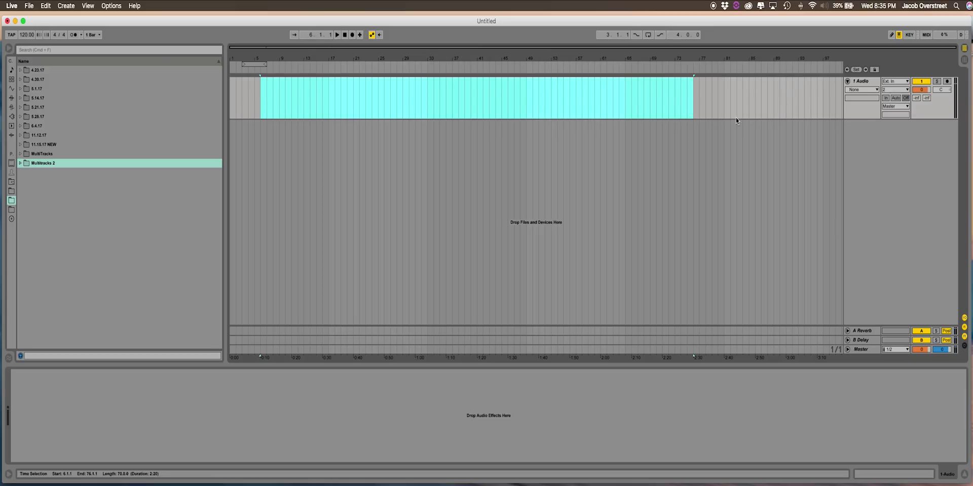
{"action": "left_click", "coordinate": [241, 96]}
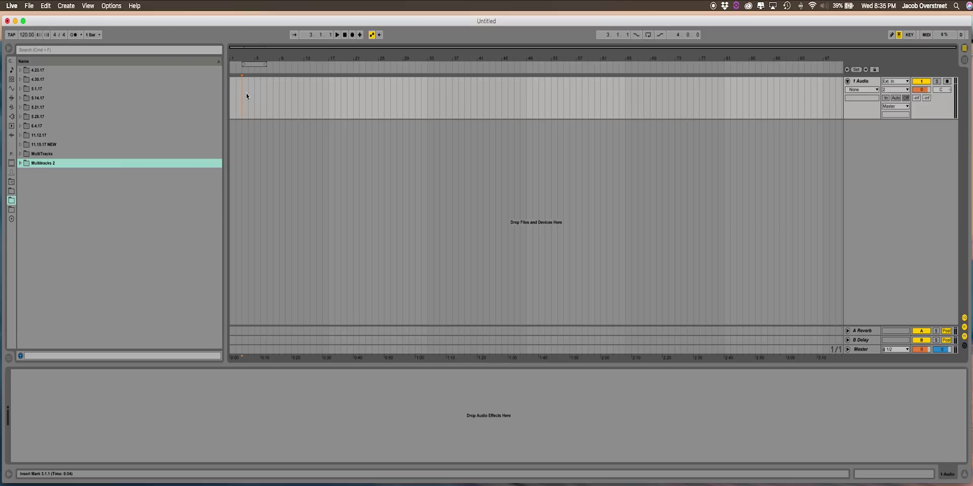
{"action": "left_click", "coordinate": [793, 89]}
{"action": "left_click", "coordinate": [471, 98]}
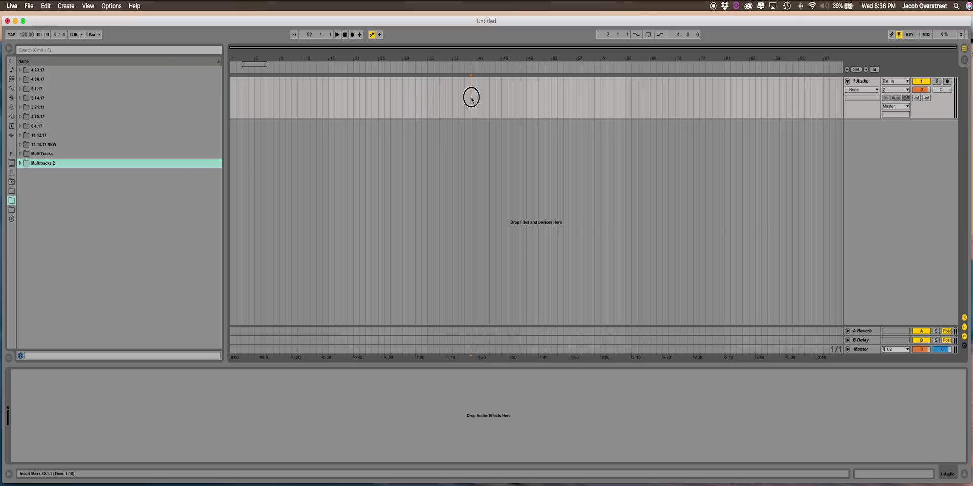
Step: Turn on the metronome and place the insert marker at bar 35 on the audio track
{"action": "left_click", "coordinate": [74, 35]}
{"action": "left_click", "coordinate": [439, 97]}
{"action": "left_click", "coordinate": [255, 24]}
{"action": "left_click_drag", "start_coordinate": [256, 24], "coordinate": [255, 25]}
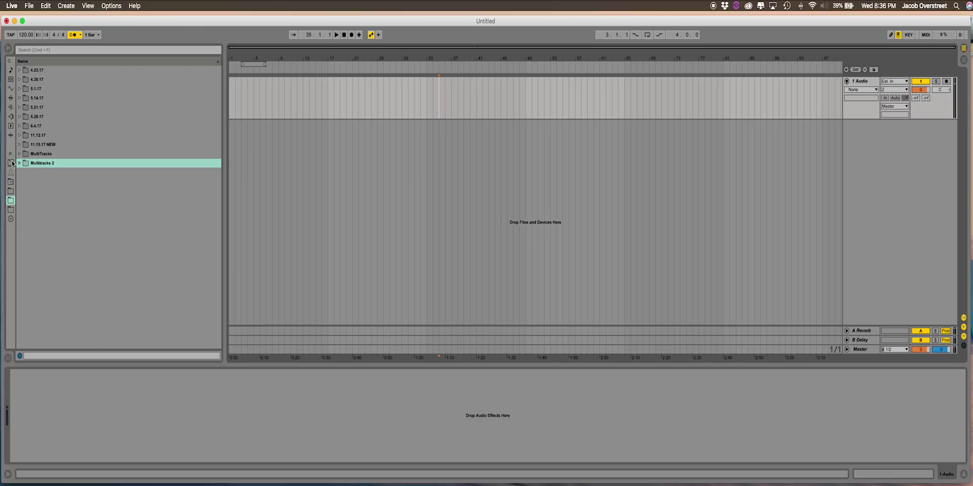
Step: Add the Factory Ableton/Multitracks folder from the 2TB SSD drive to the browser's places
{"action": "left_click", "coordinate": [10, 70]}
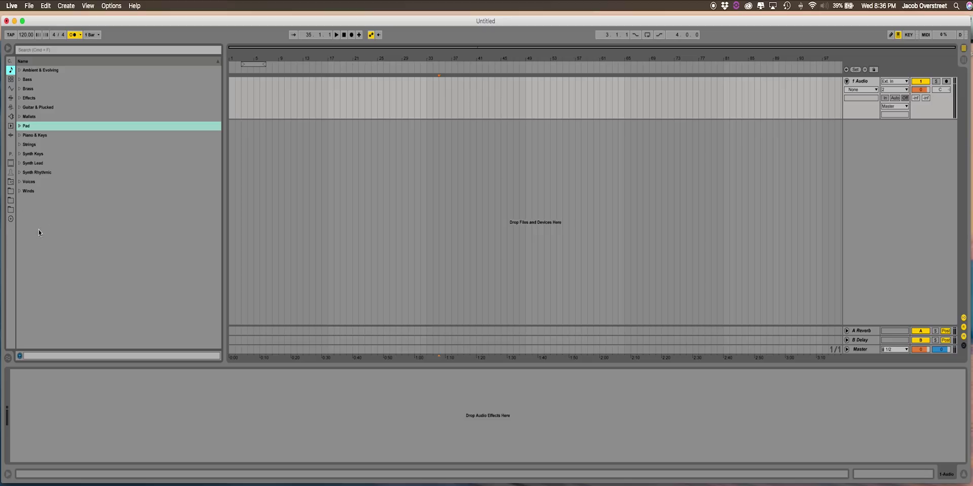
{"action": "left_click", "coordinate": [10, 220]}
{"action": "left_click_drag", "start_coordinate": [440, 89], "coordinate": [363, 64]}
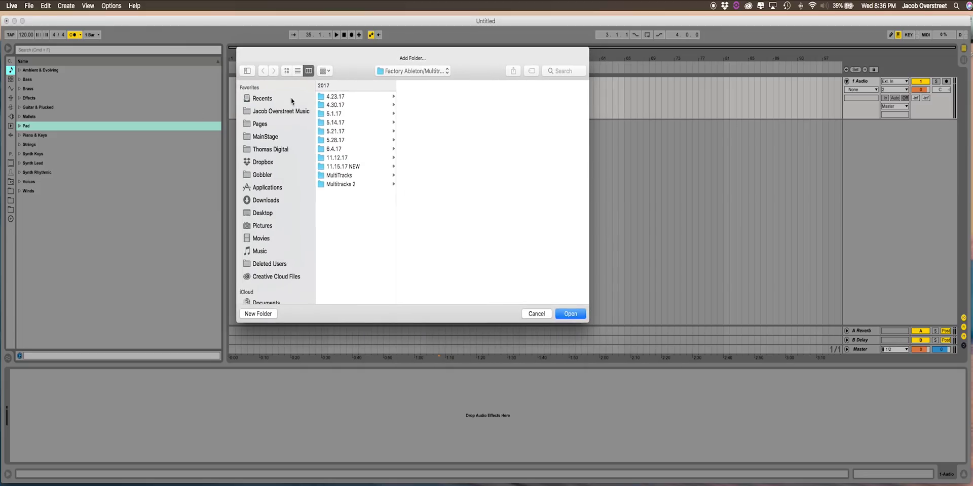
{"action": "scroll", "coordinate": [240, 225], "scroll_direction": "down", "scroll_amount": 2}
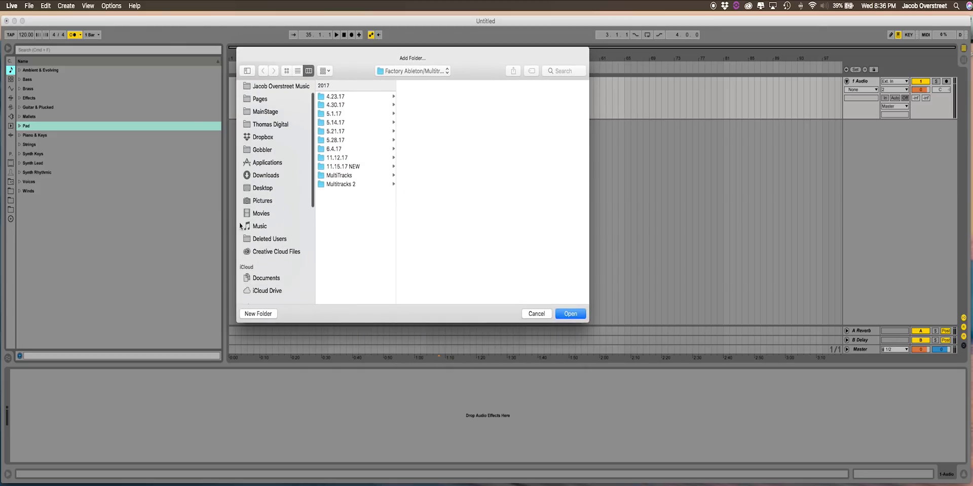
{"action": "left_click", "coordinate": [408, 72]}
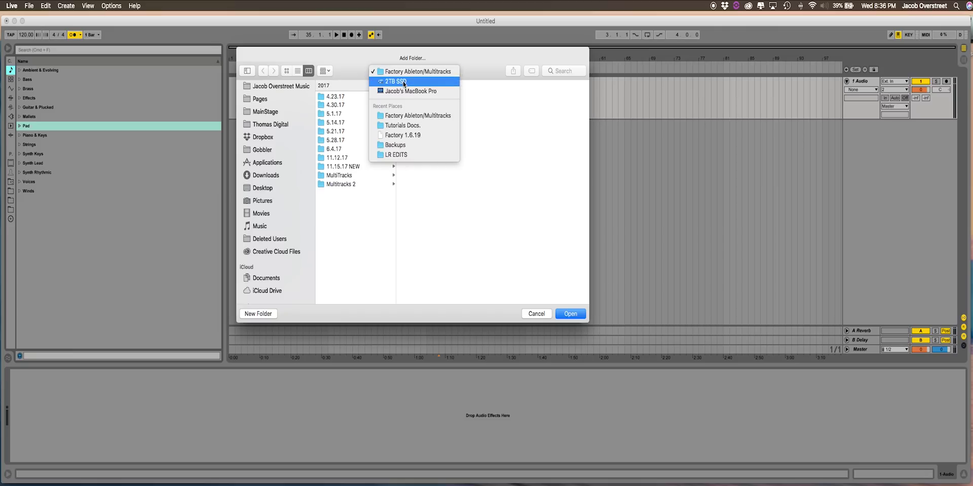
{"action": "left_click", "coordinate": [404, 82]}
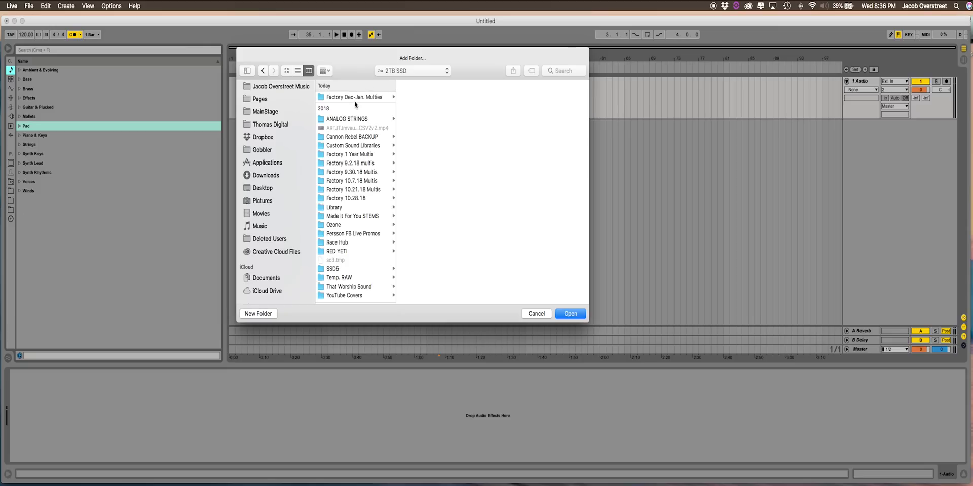
{"action": "scroll", "coordinate": [353, 122], "scroll_direction": "down", "scroll_amount": 10}
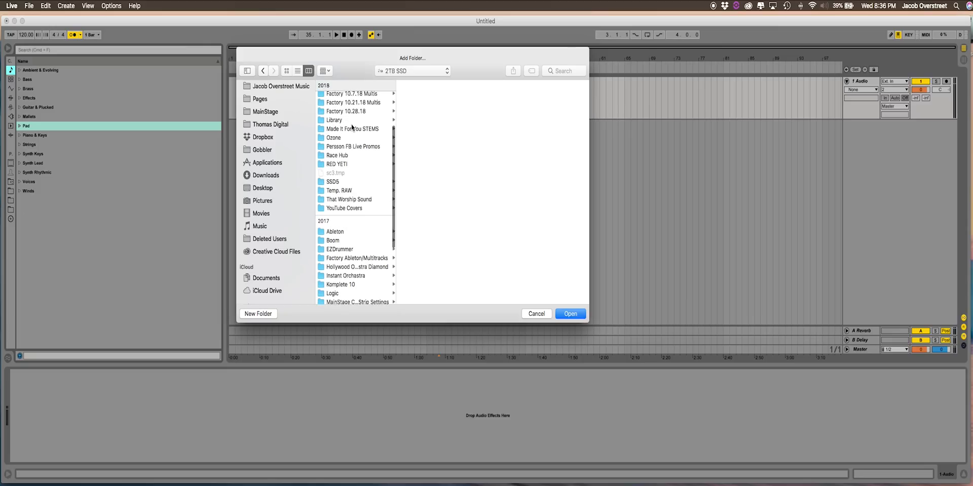
{"action": "left_click", "coordinate": [362, 241]}
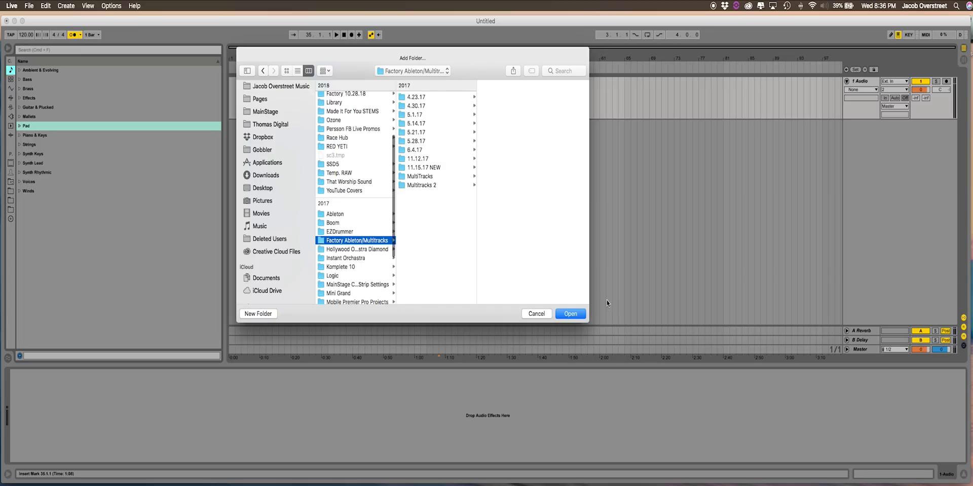
{"action": "left_click", "coordinate": [572, 315]}
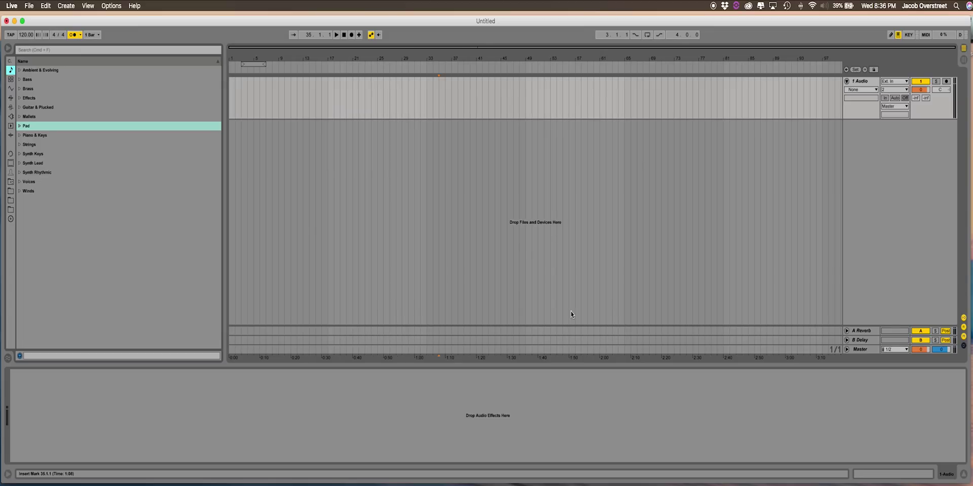
Step: Show the added multitracks folder in the browser and look through its MultiTracks and Multitracks 2 subfolders
{"action": "left_click", "coordinate": [12, 200]}
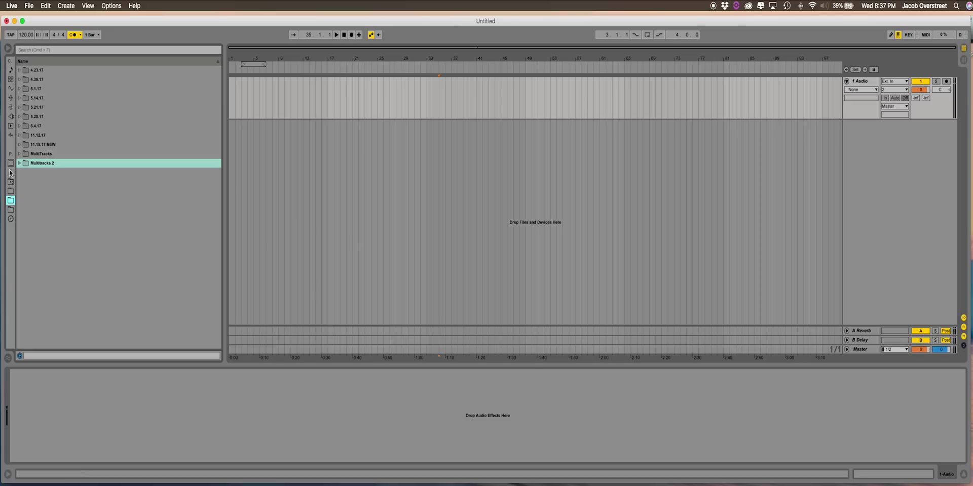
{"action": "left_click", "coordinate": [36, 155]}
{"action": "key", "text": "Down"}
{"action": "left_click", "coordinate": [19, 163]}
{"action": "left_click", "coordinate": [20, 163]}
{"action": "left_click", "coordinate": [19, 154]}
{"action": "left_click", "coordinate": [20, 154]}
{"action": "left_click", "coordinate": [20, 164]}
{"action": "left_click", "coordinate": [20, 163]}
{"action": "left_click", "coordinate": [10, 191]}
{"action": "left_click", "coordinate": [11, 200]}
Step: Search the multitracks folder for "Pieces", expand its subfolders, and select the set MultiTrack-Pieces-Have It All-Bb.als
{"action": "left_click", "coordinate": [68, 50]}
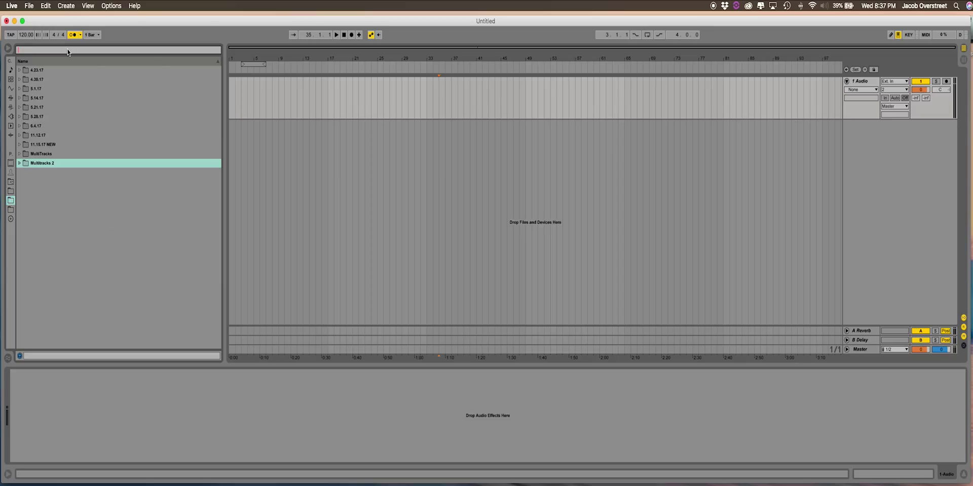
{"action": "type", "text": "Pieces"}
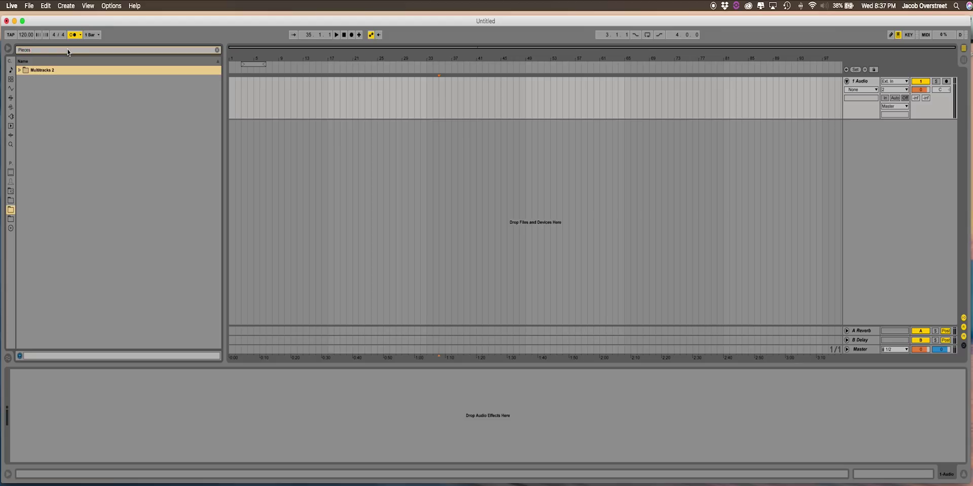
{"action": "key", "text": "Down"}
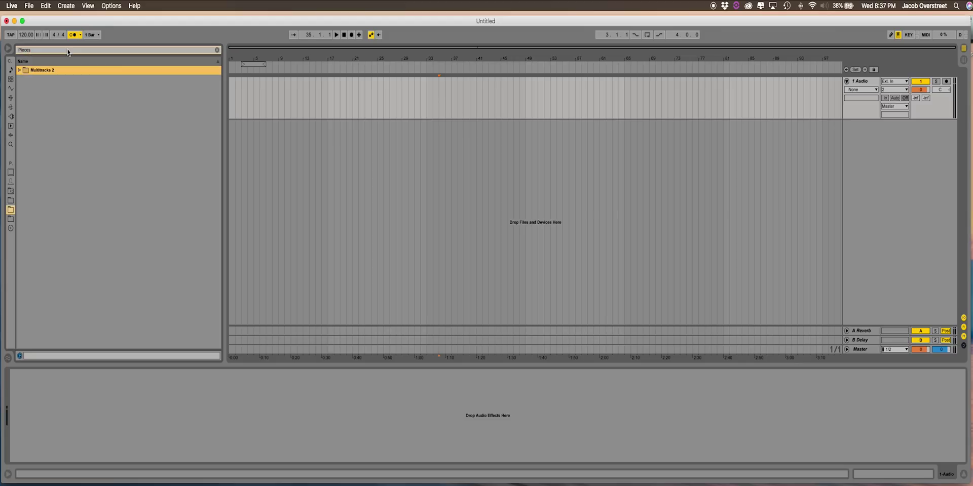
{"action": "left_click", "coordinate": [19, 71]}
{"action": "left_click", "coordinate": [25, 80]}
{"action": "left_click", "coordinate": [30, 89]}
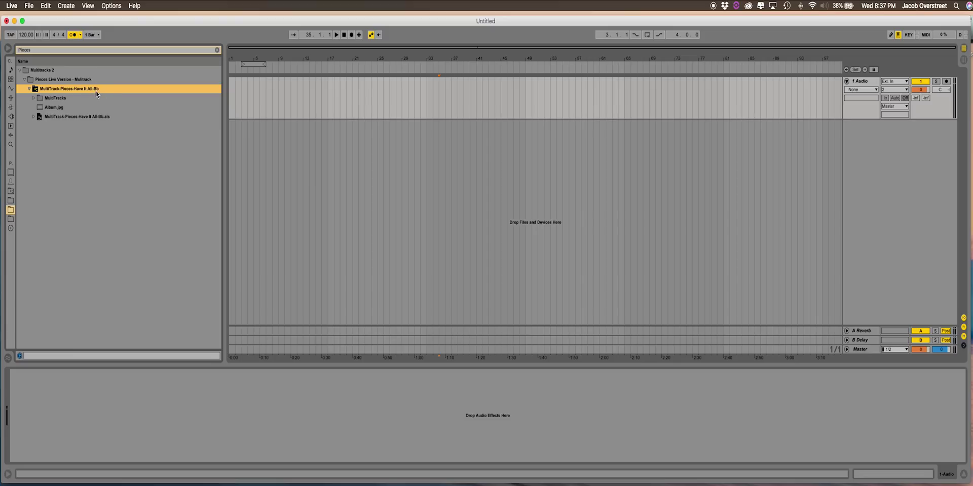
{"action": "left_click", "coordinate": [85, 117]}
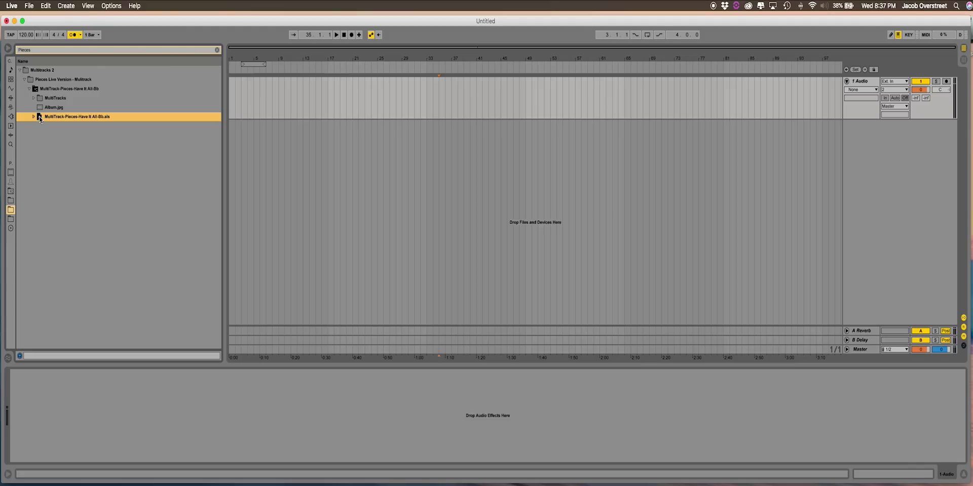
Step: Load MultiTrack-Pieces-Have It All-Bb.als from the browser into the arrangement's empty area below the audio track
{"action": "left_click_drag", "start_coordinate": [40, 119], "coordinate": [516, 244]}
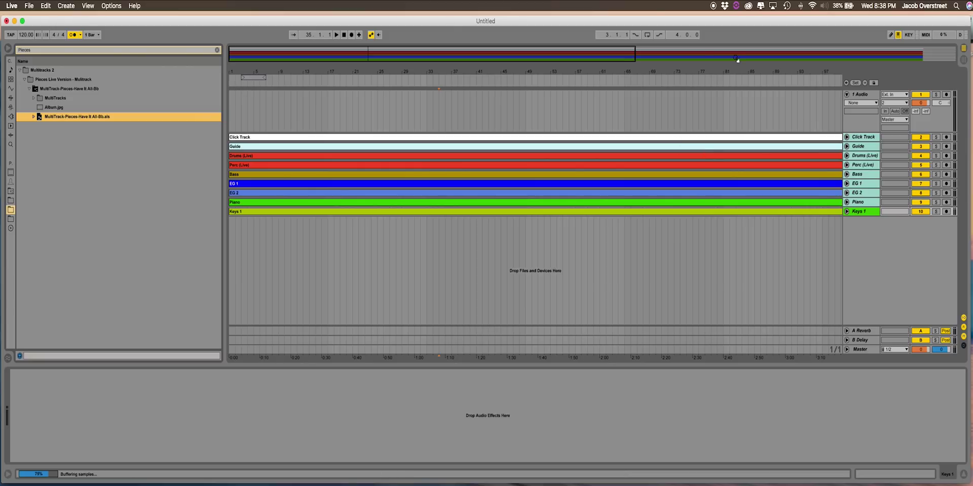
{"action": "left_click", "coordinate": [863, 99]}
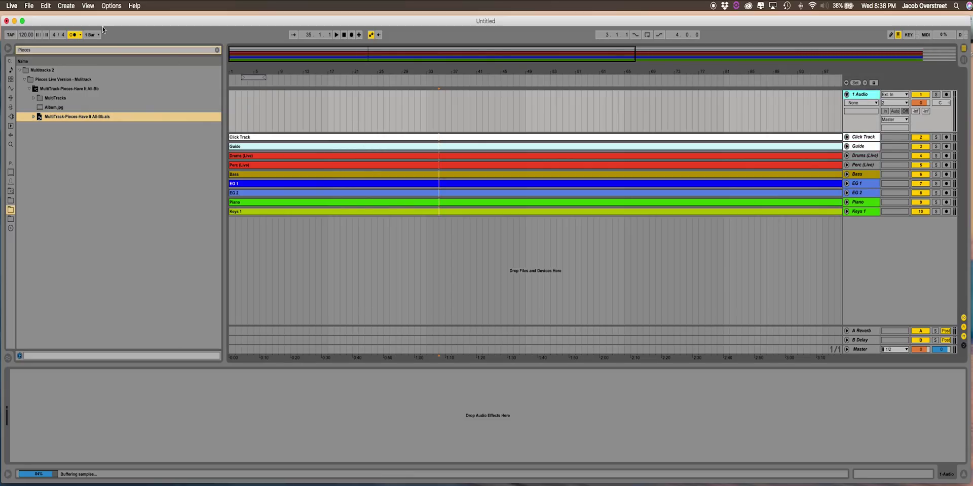
{"action": "left_click", "coordinate": [23, 45]}
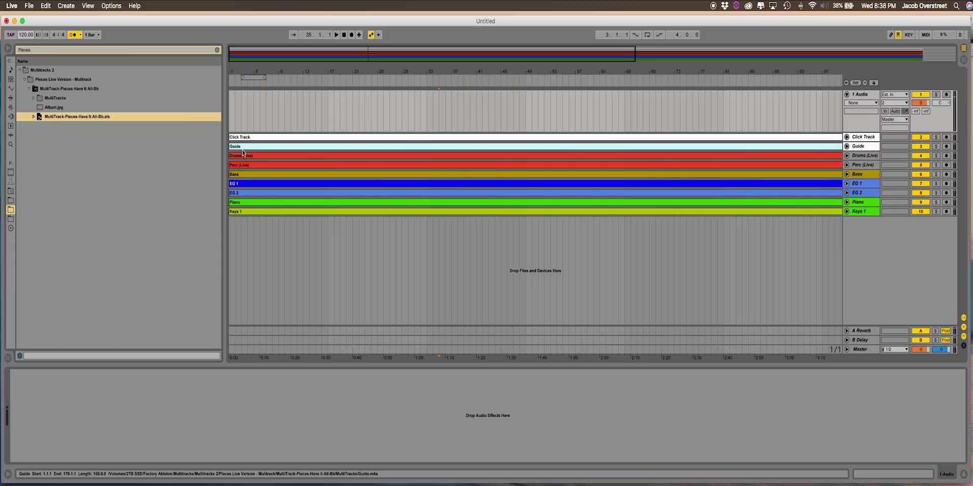
Step: Unfold the Guide track and copy its silent section from bar 31 to bar 42
{"action": "left_click", "coordinate": [847, 147]}
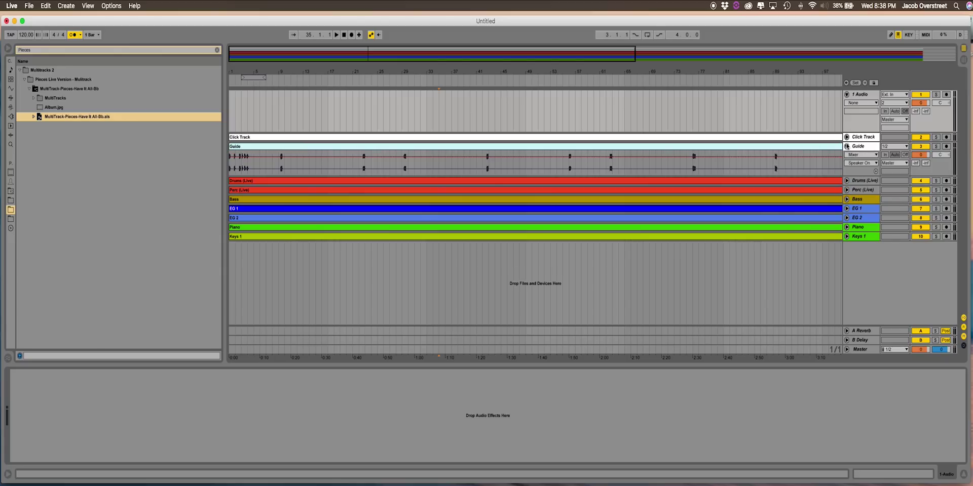
{"action": "left_click", "coordinate": [847, 147]}
{"action": "left_click", "coordinate": [846, 147]}
{"action": "left_click_drag", "start_coordinate": [414, 165], "coordinate": [482, 171]}
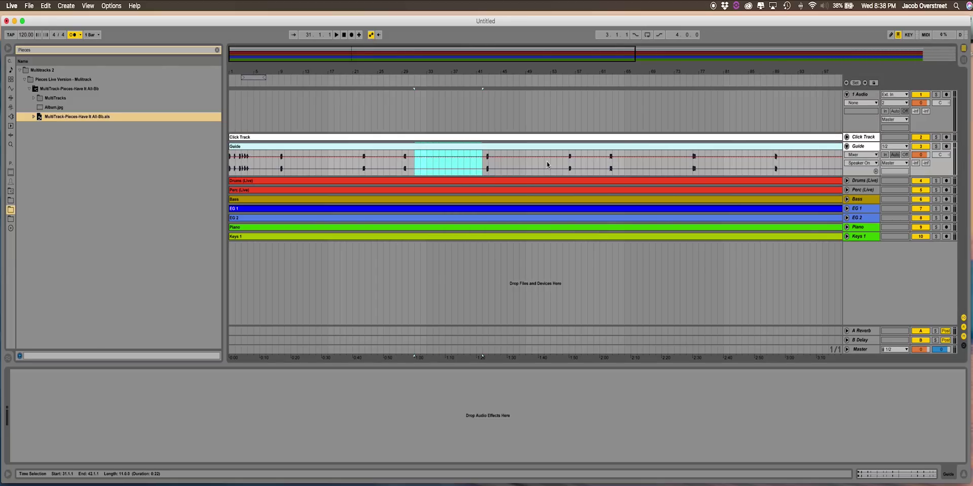
{"action": "right_click", "coordinate": [448, 170]}
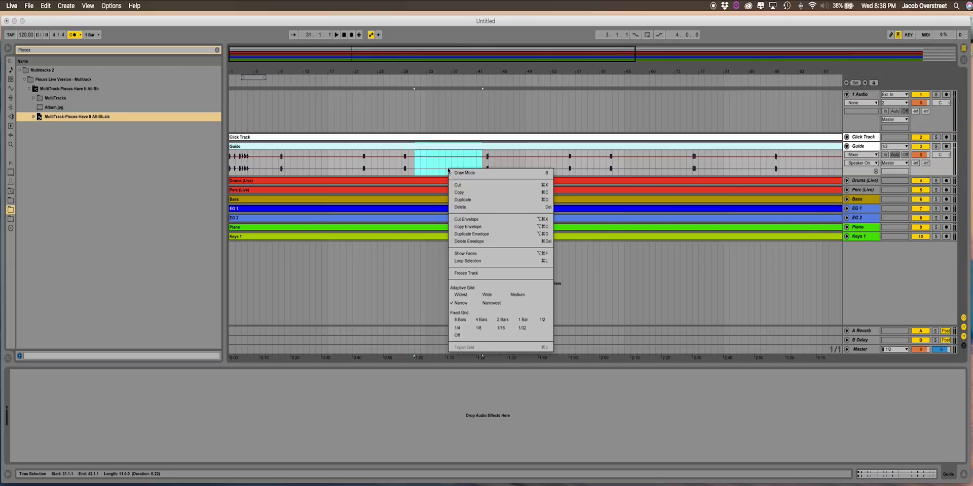
{"action": "left_click", "coordinate": [473, 193]}
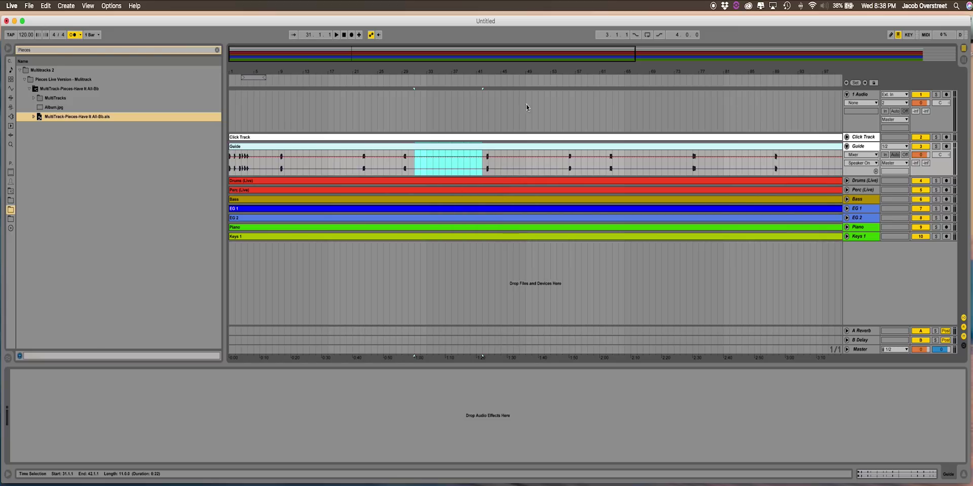
Step: Paste the copied Guide section at bar 1 of the 1 Audio track
{"action": "left_click", "coordinate": [229, 107]}
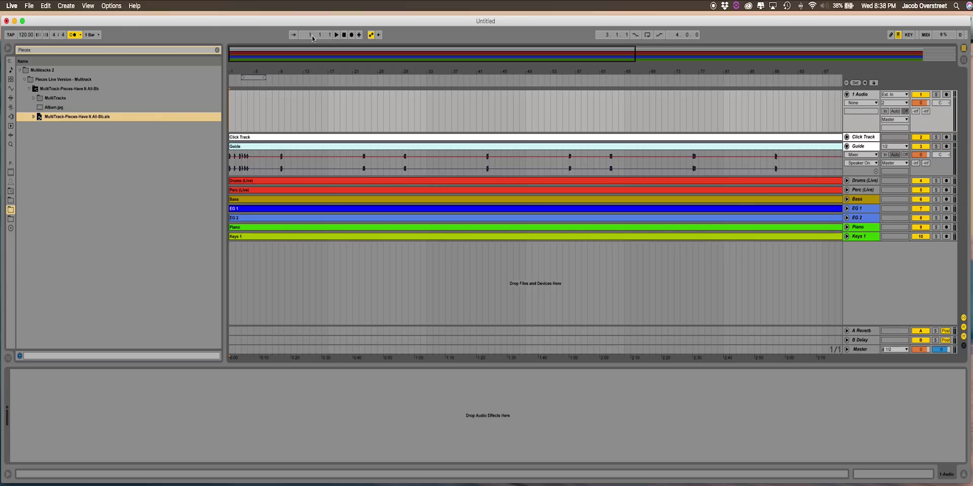
{"action": "right_click", "coordinate": [230, 101]}
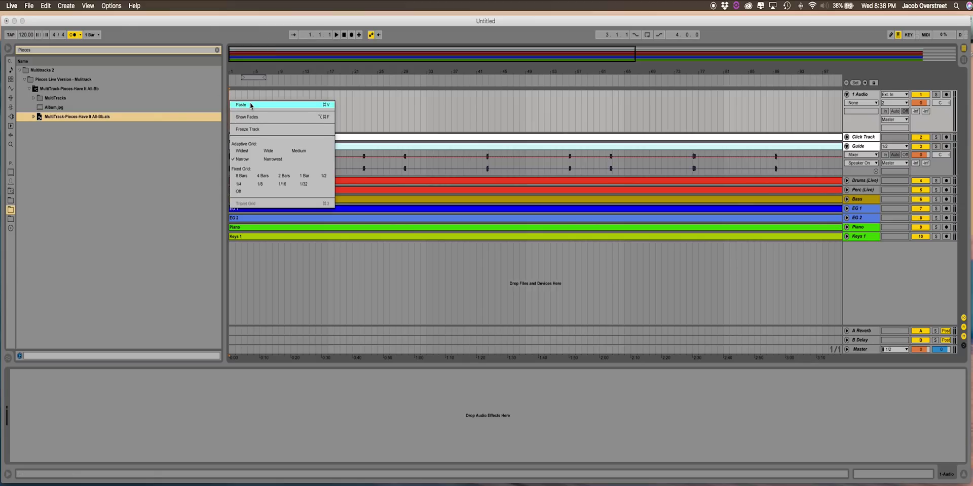
{"action": "left_click", "coordinate": [250, 105]}
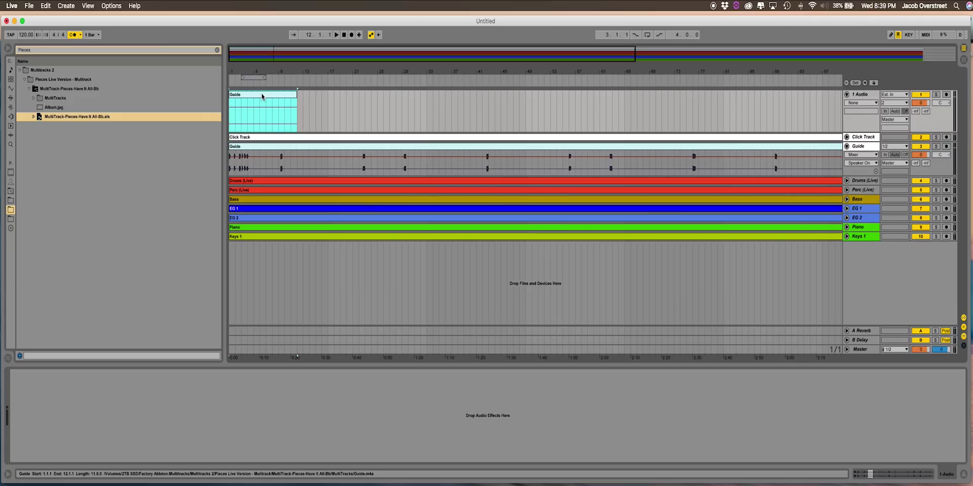
Step: Set the pasted Guide clip's gain to -inf dB and turn on Warp and Loop for it
{"action": "double_click", "coordinate": [262, 97]}
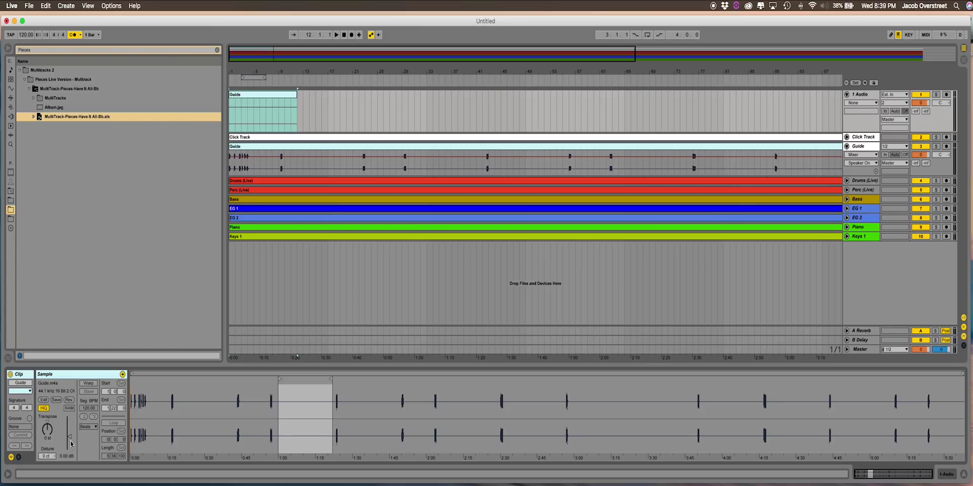
{"action": "mouse_move", "coordinate": [69, 434]}
{"action": "left_mouse_down"}
{"action": "mouse_move", "coordinate": [69, 418]}
{"action": "mouse_move", "coordinate": [70, 449]}
{"action": "left_mouse_up"}
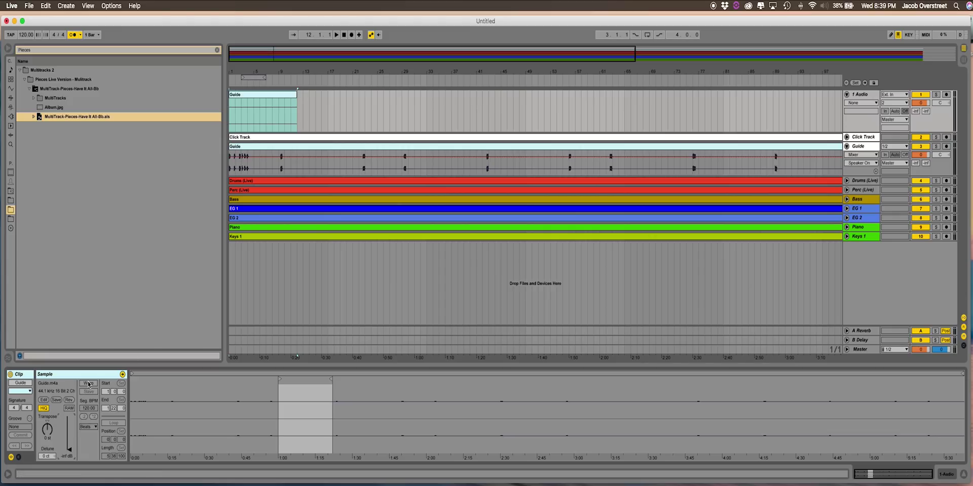
{"action": "left_click", "coordinate": [89, 385]}
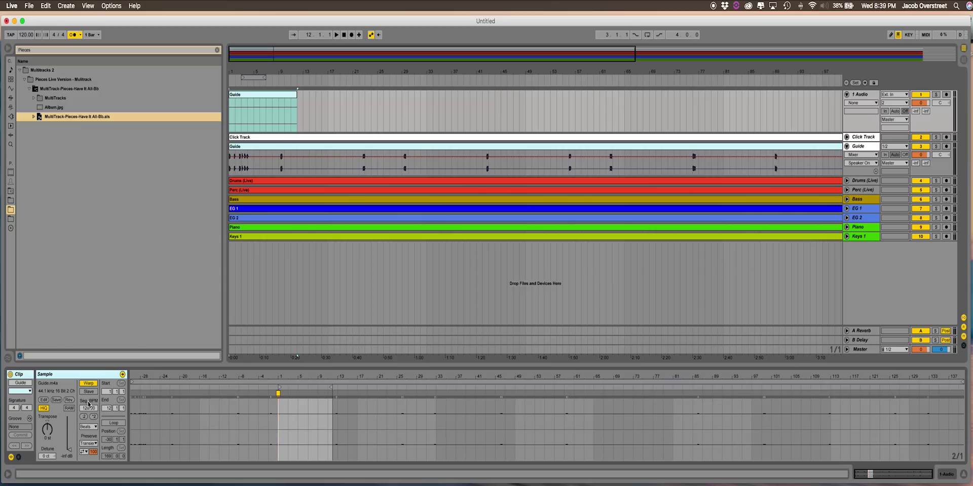
{"action": "left_click", "coordinate": [116, 424]}
Step: Extend the looped Guide clip on the 1 Audio track until it ends at bar 182
{"action": "left_click", "coordinate": [344, 100]}
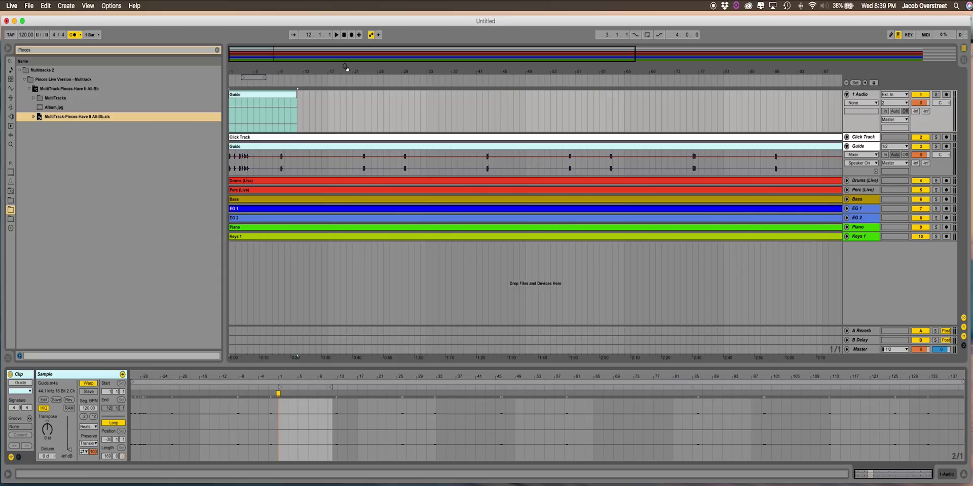
{"action": "key", "text": "minus"}
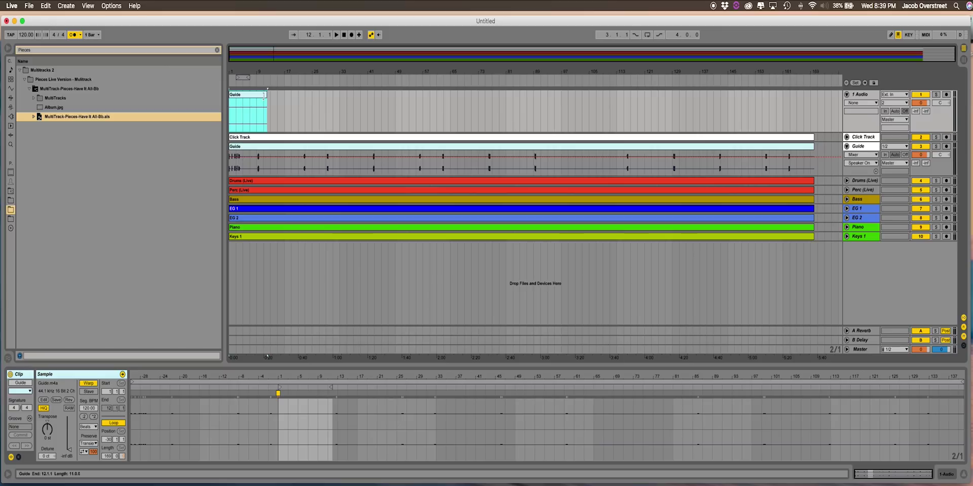
{"action": "left_click_drag", "start_coordinate": [269, 97], "coordinate": [396, 96]}
{"action": "left_click_drag", "start_coordinate": [464, 79], "coordinate": [830, 115]}
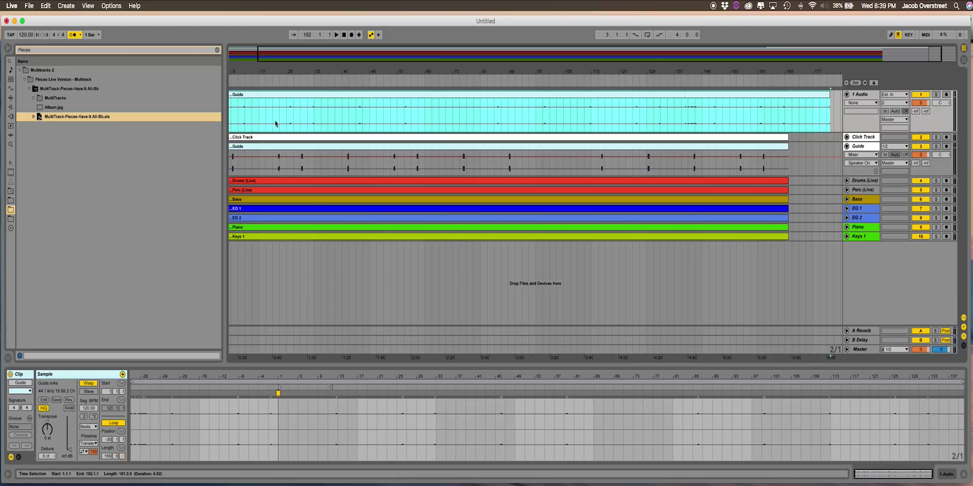
Step: Rename the extended clip on the 1 Audio track to "TEMPO 72 BPM"
{"action": "scroll", "coordinate": [243, 98], "scroll_direction": "left", "scroll_amount": 2}
{"action": "left_click", "coordinate": [245, 100]}
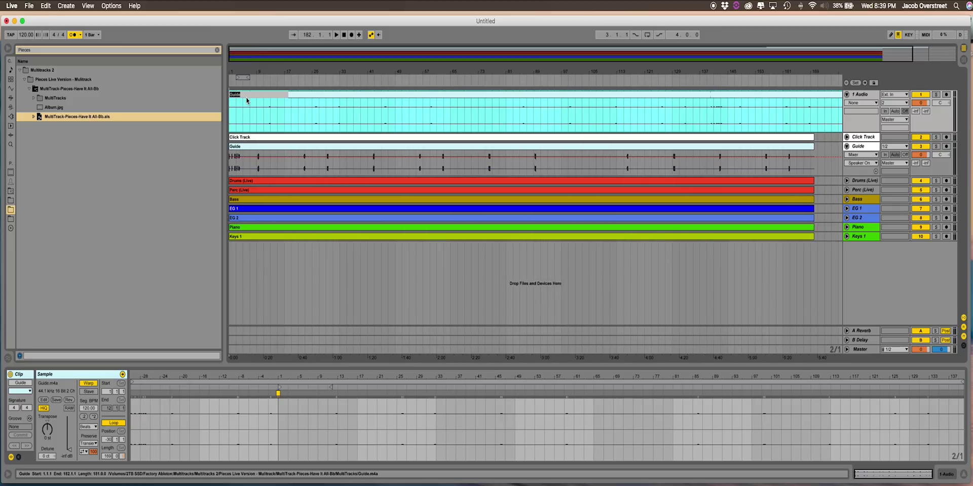
{"action": "type", "text": "TEMPO 72 BPM"}
{"action": "key", "text": "Return"}
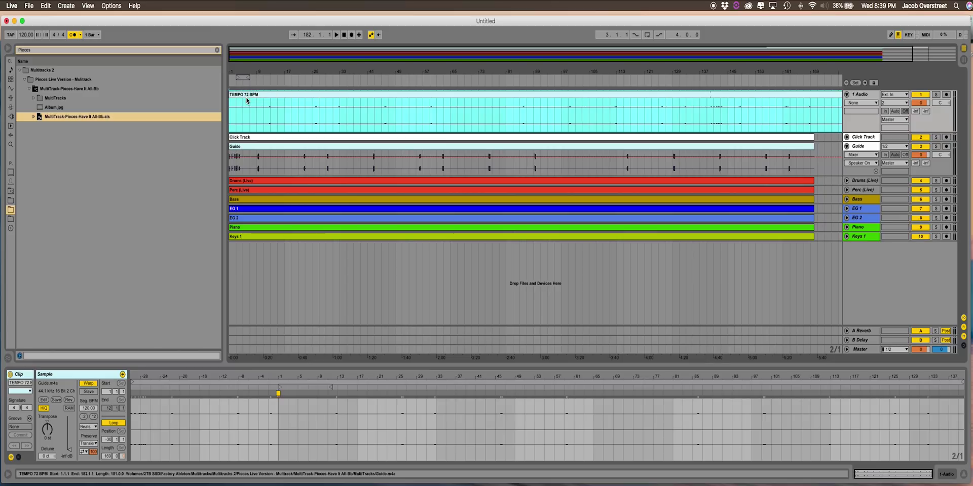
Step: Rename the 1 Audio track to "TEMPO"
{"action": "left_click", "coordinate": [866, 96]}
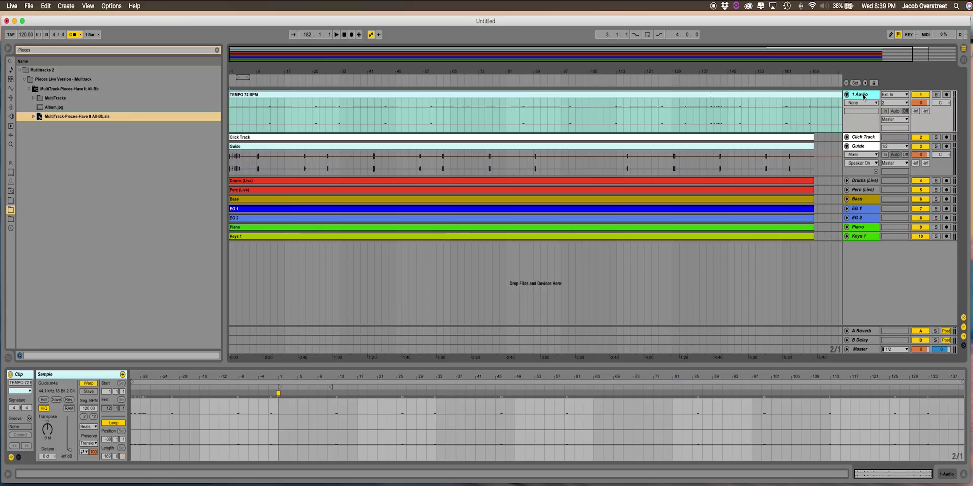
{"action": "left_click", "coordinate": [864, 95]}
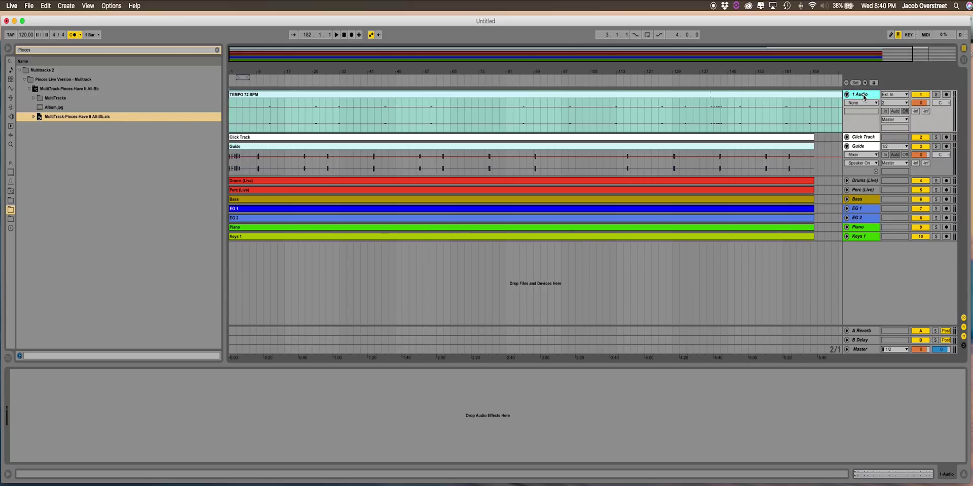
{"action": "double_click", "coordinate": [864, 96]}
{"action": "type", "text": "TE"}
{"action": "key", "text": "Return"}
{"action": "left_click", "coordinate": [491, 116]}
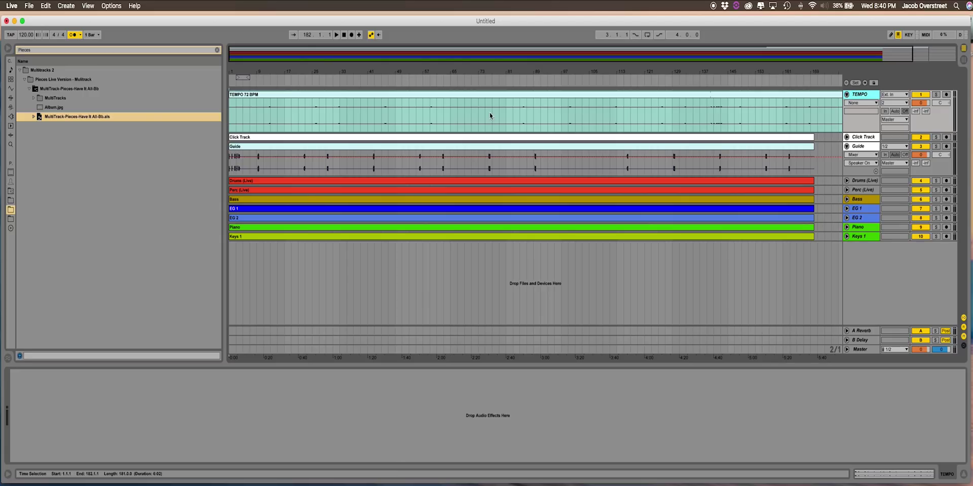
Step: Show the TEMPO 72 BPM clip's sample settings and lower the TEMPO track's volume to -inf
{"action": "double_click", "coordinate": [465, 101]}
{"action": "left_click", "coordinate": [69, 453]}
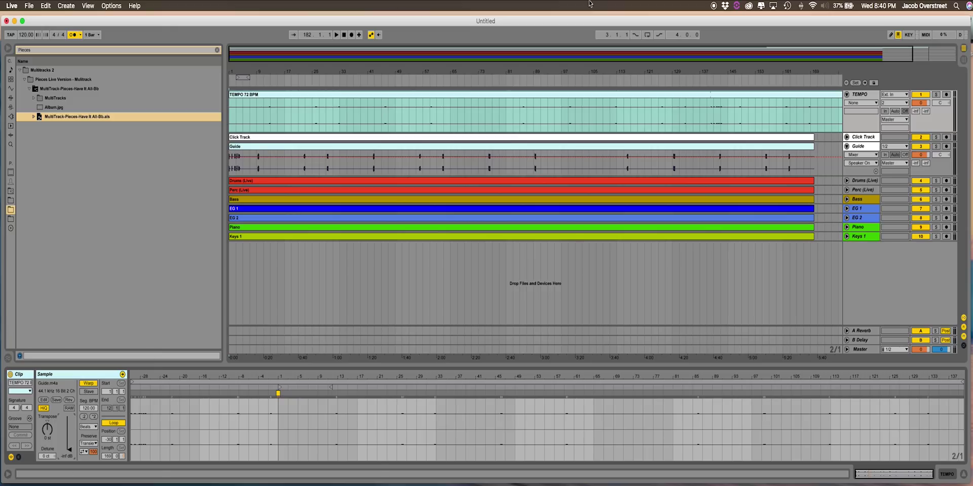
{"action": "left_click_drag", "start_coordinate": [921, 103], "coordinate": [921, 152]}
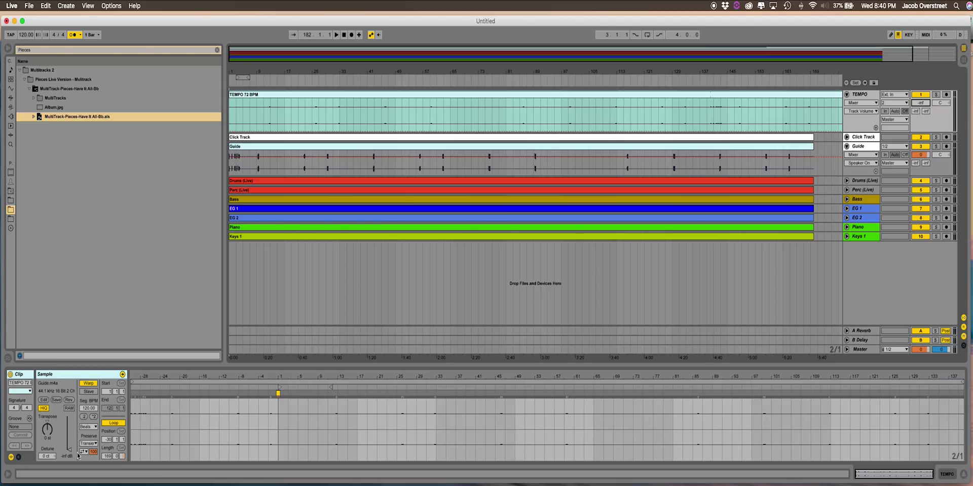
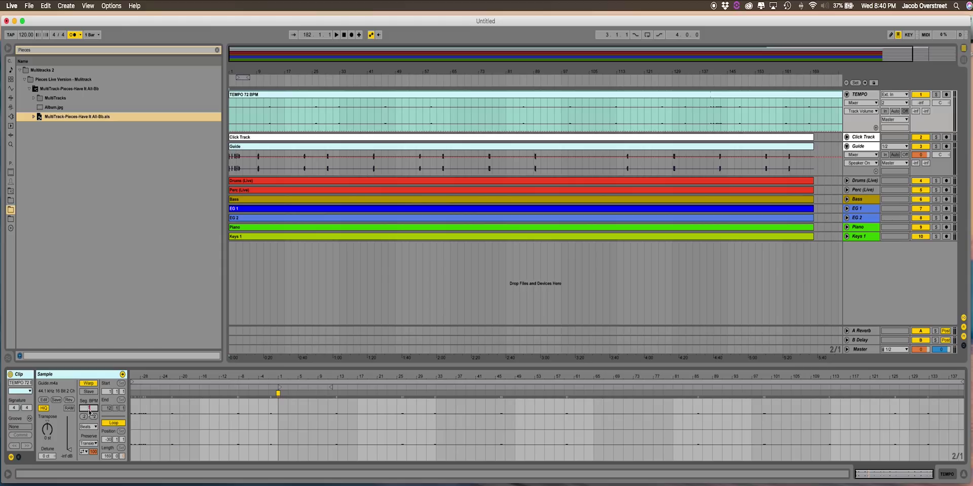
Step: Set the TEMPO 72 BPM clip's segment BPM to 72 and make the clip the tempo master
{"action": "key", "text": "Return"}
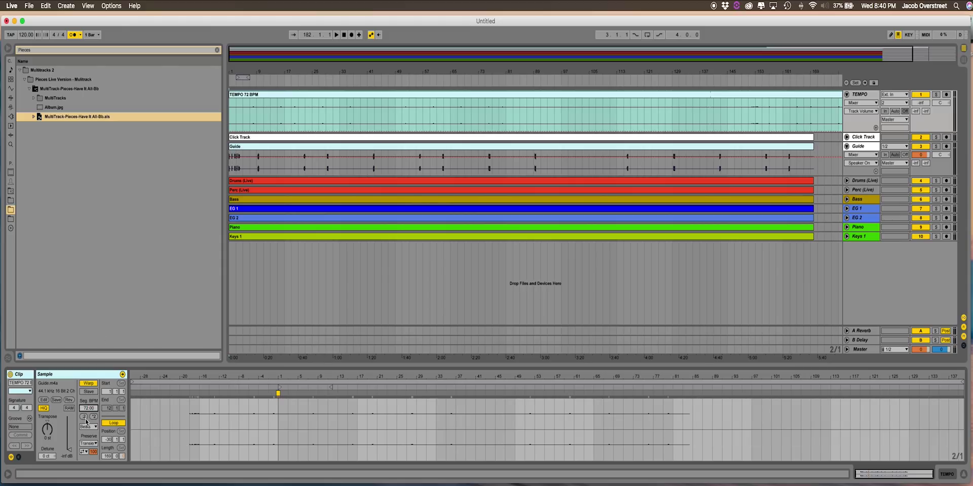
{"action": "left_click", "coordinate": [89, 394]}
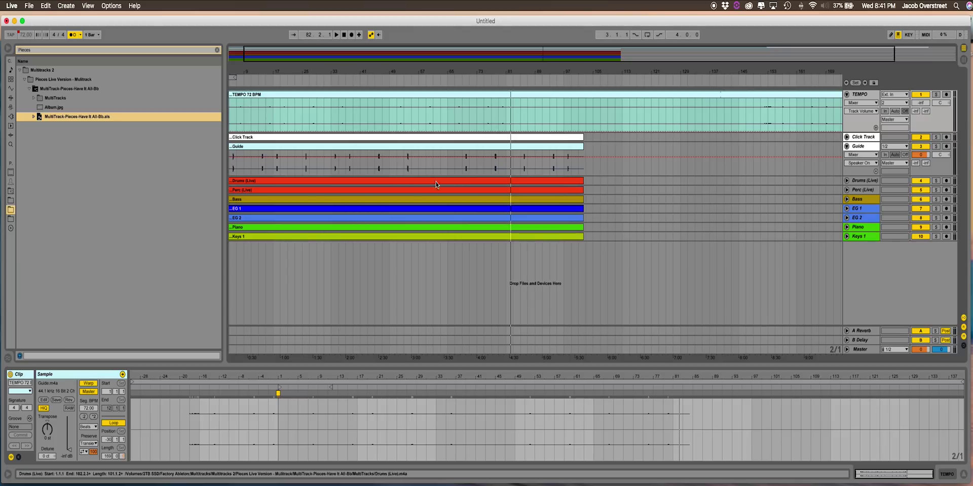
Step: Unfold the Click Track to show its waveform and fold the TEMPO and Guide tracks
{"action": "left_click", "coordinate": [846, 137]}
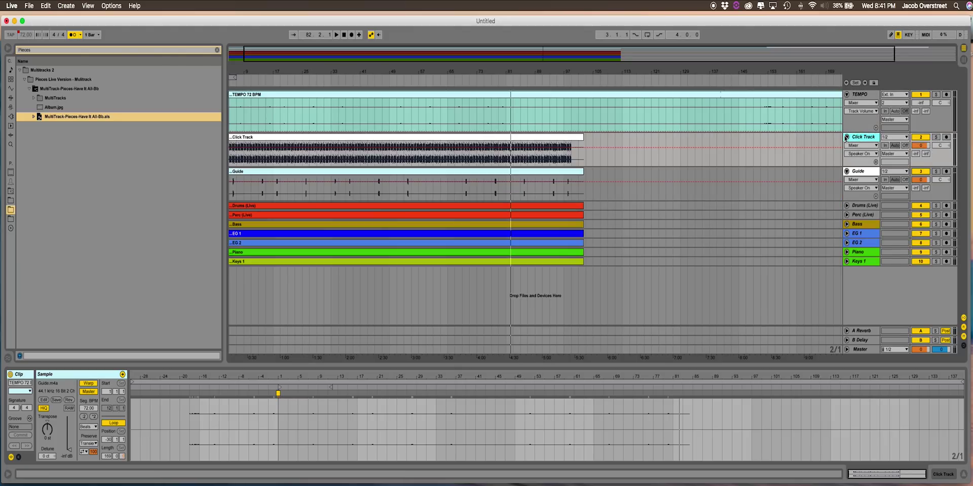
{"action": "left_click", "coordinate": [847, 94]}
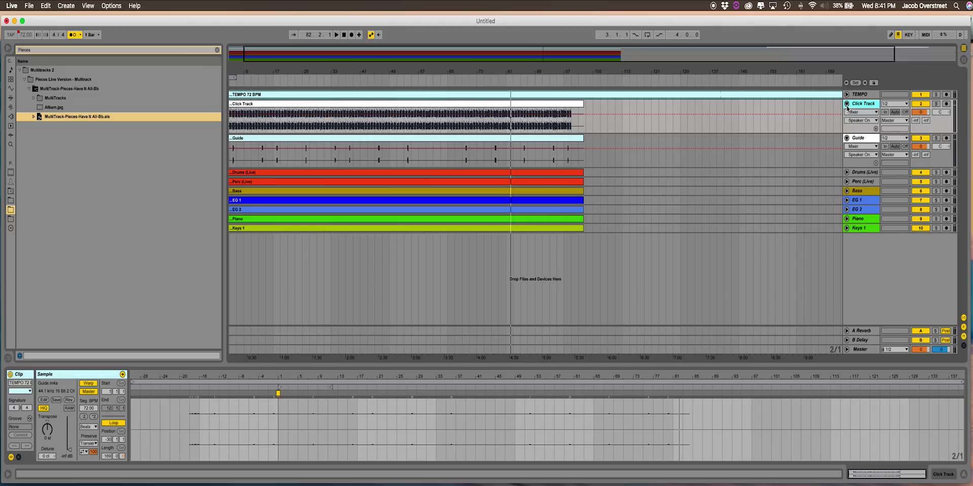
{"action": "left_click", "coordinate": [846, 138]}
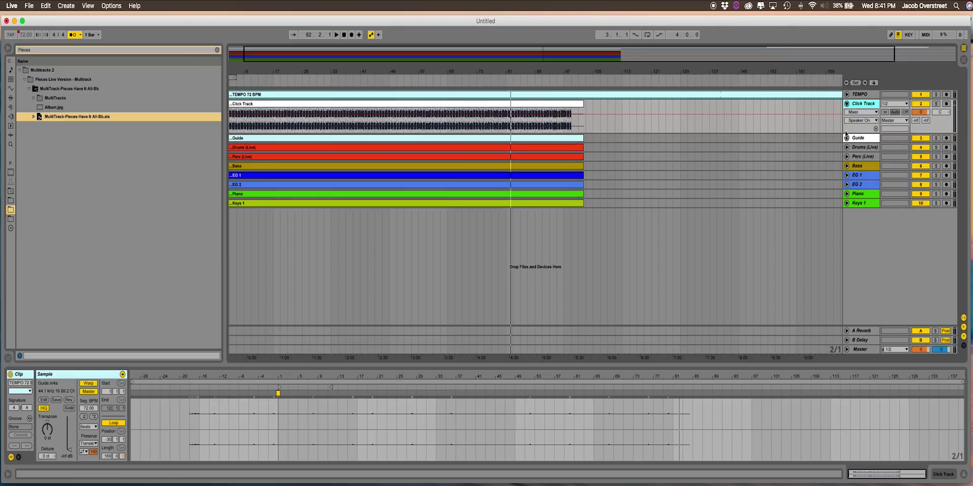
{"action": "left_click", "coordinate": [846, 104]}
{"action": "left_click", "coordinate": [847, 104]}
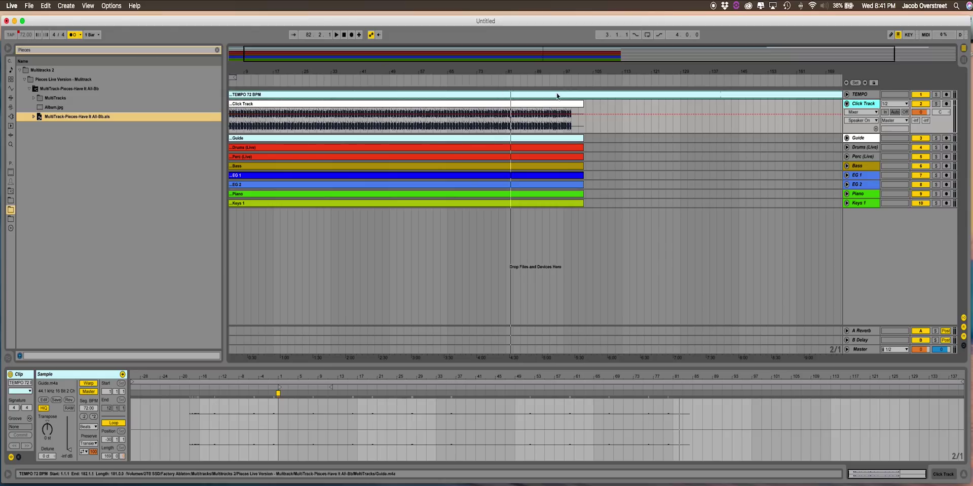
Step: Check the Click Track's beats against the grid around bar 83 by playing back from there
{"action": "mouse_move", "coordinate": [515, 75]}
{"action": "left_mouse_down"}
{"action": "mouse_move", "coordinate": [515, 117]}
{"action": "mouse_move", "coordinate": [476, 76]}
{"action": "left_mouse_up"}
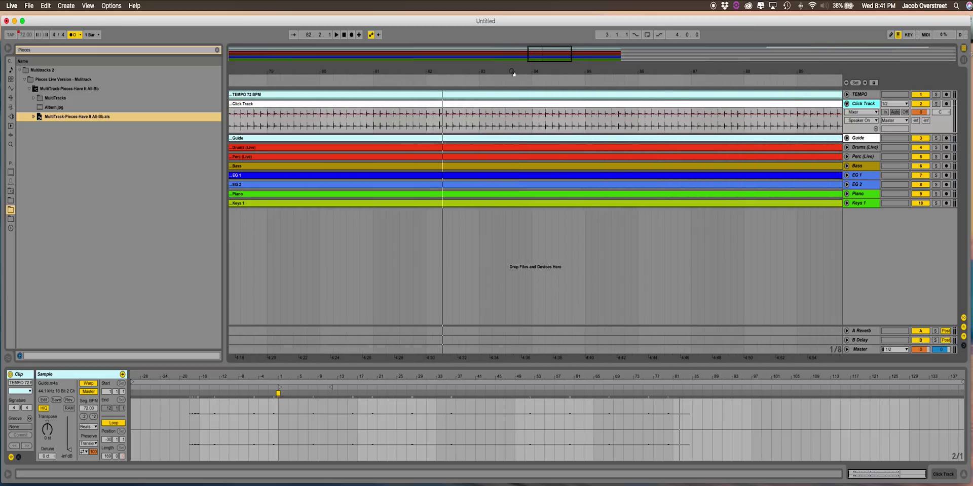
{"action": "left_click", "coordinate": [476, 101]}
{"action": "key", "text": "space"}
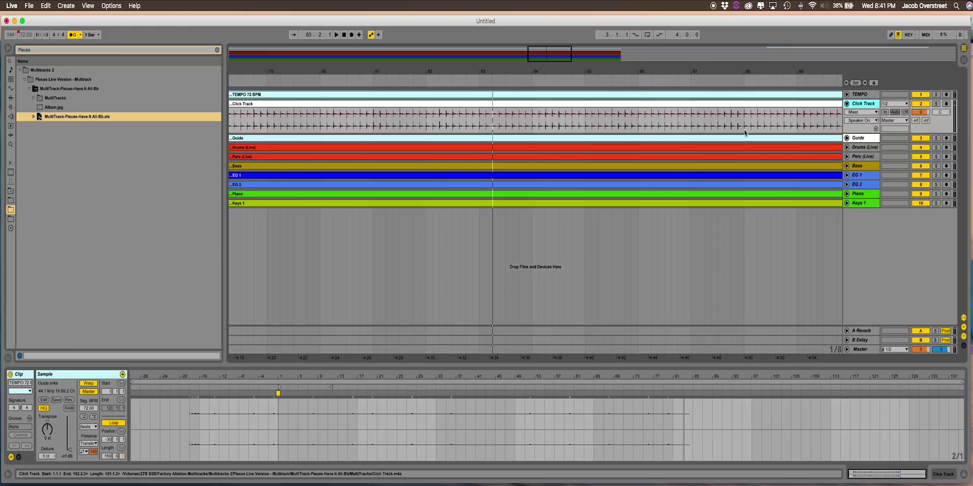
Step: Select the time range from bar 83 to bar 87 across the tracks from Click Track through Piano
{"action": "mouse_move", "coordinate": [479, 71]}
{"action": "left_mouse_down"}
{"action": "mouse_move", "coordinate": [479, 55]}
{"action": "mouse_move", "coordinate": [479, 87]}
{"action": "left_mouse_up"}
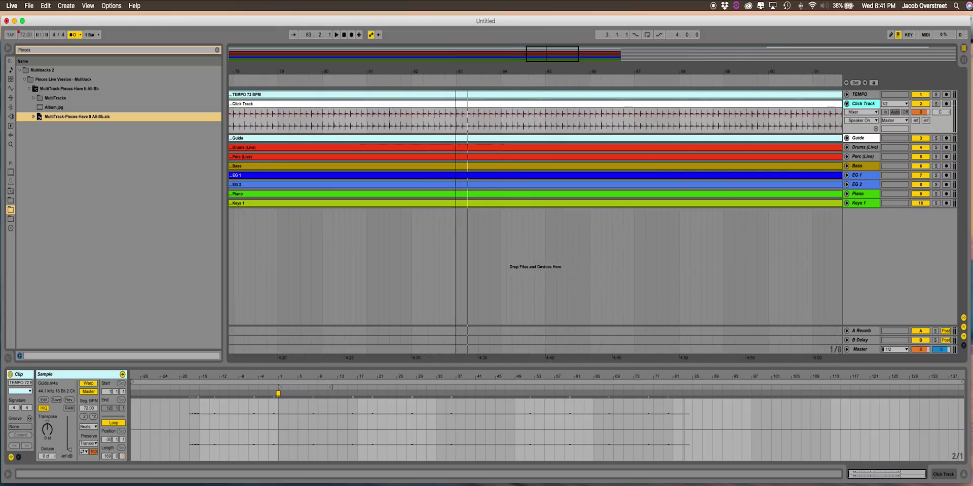
{"action": "mouse_move", "coordinate": [456, 117]}
{"action": "left_mouse_down"}
{"action": "mouse_move", "coordinate": [508, 119]}
{"action": "mouse_move", "coordinate": [532, 198]}
{"action": "mouse_move", "coordinate": [646, 198]}
{"action": "left_mouse_up"}
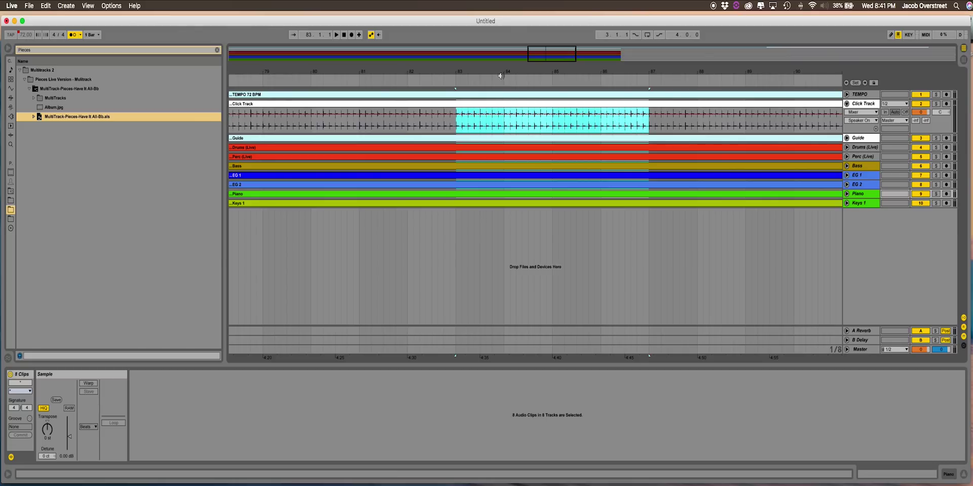
{"action": "left_click_drag", "start_coordinate": [503, 72], "coordinate": [503, 48]}
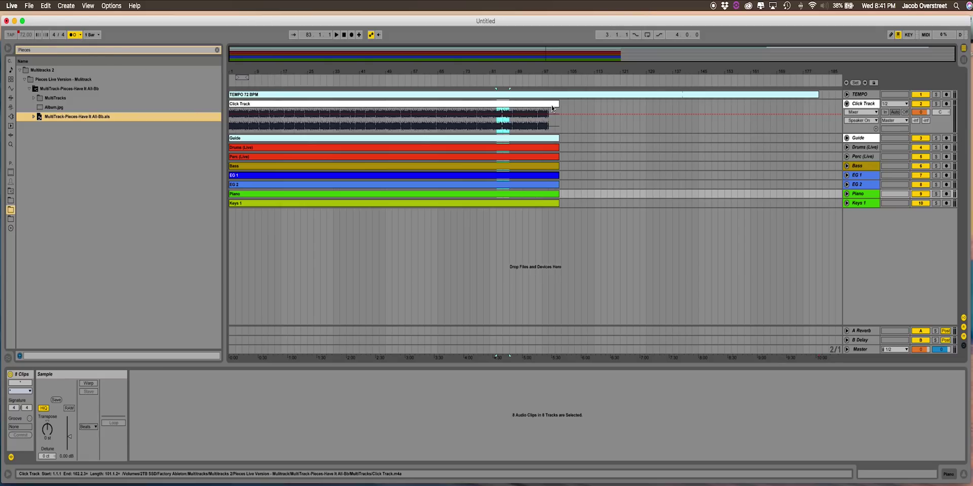
Step: Fold the Click Track and mute it
{"action": "left_click", "coordinate": [509, 118]}
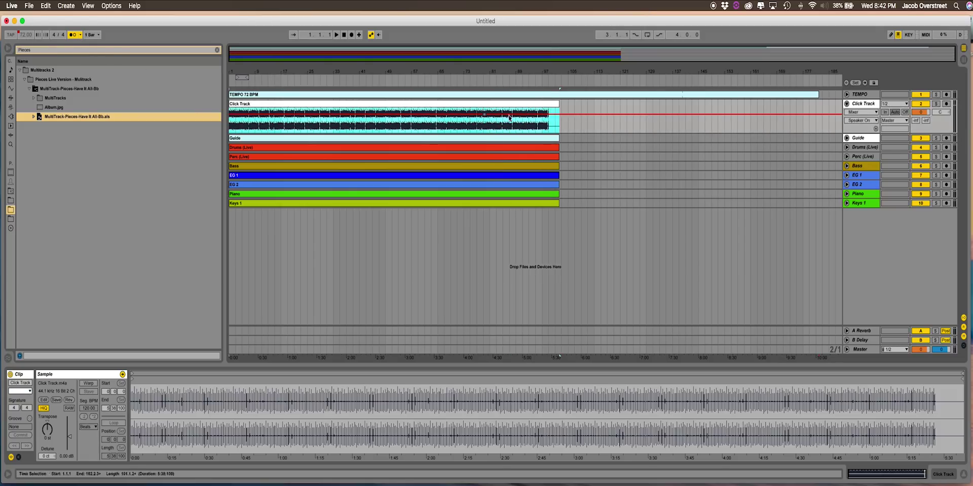
{"action": "left_click", "coordinate": [846, 103]}
{"action": "left_click", "coordinate": [922, 105]}
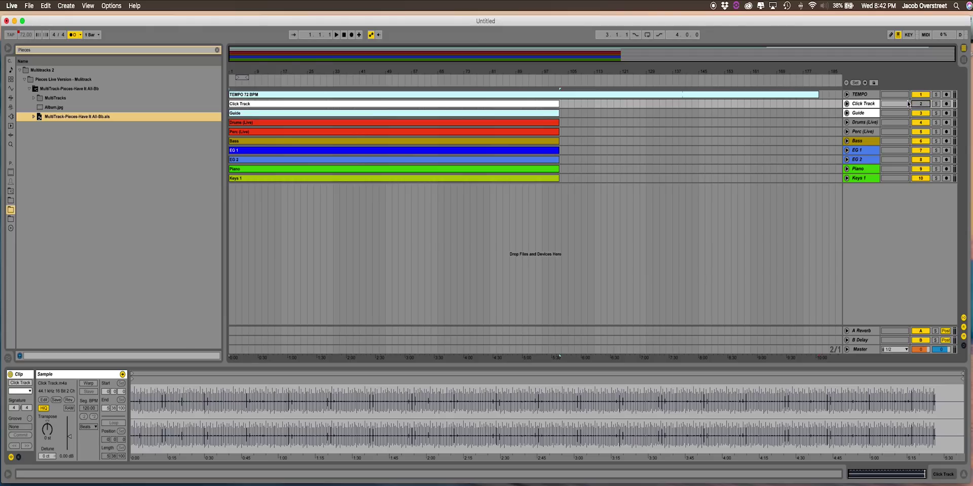
{"action": "left_click", "coordinate": [846, 95]}
{"action": "left_click", "coordinate": [847, 94]}
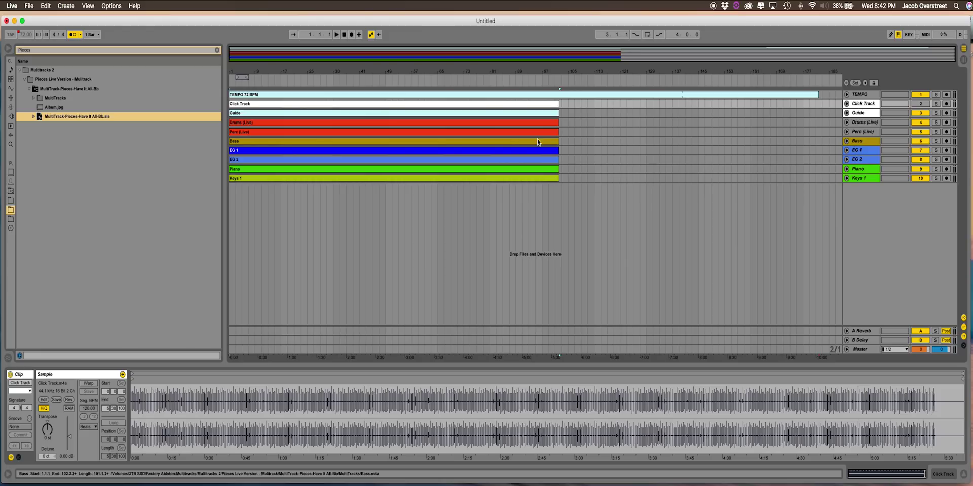
Step: Group the tracks from Click Track through Keys 1, leaving the TEMPO track outside the group
{"action": "left_click", "coordinate": [718, 141]}
{"action": "left_click", "coordinate": [861, 104]}
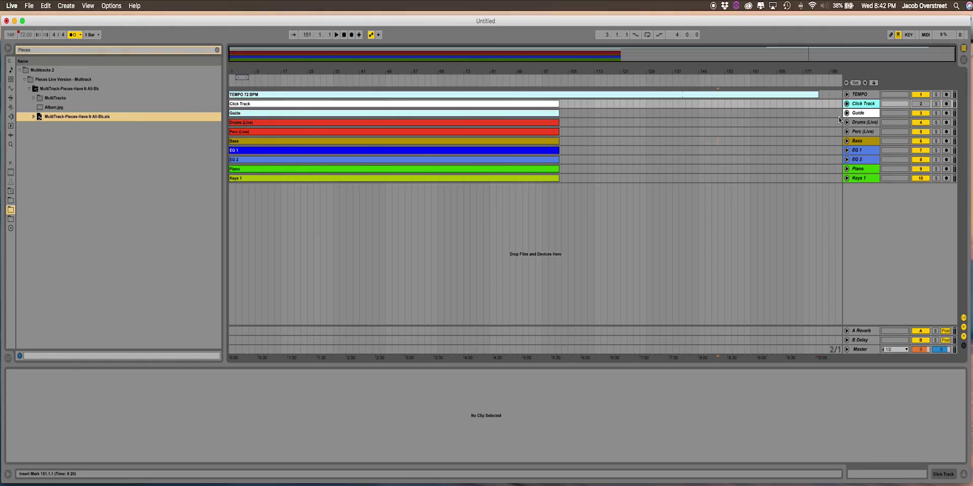
{"action": "left_click", "coordinate": [860, 179], "text": "shift"}
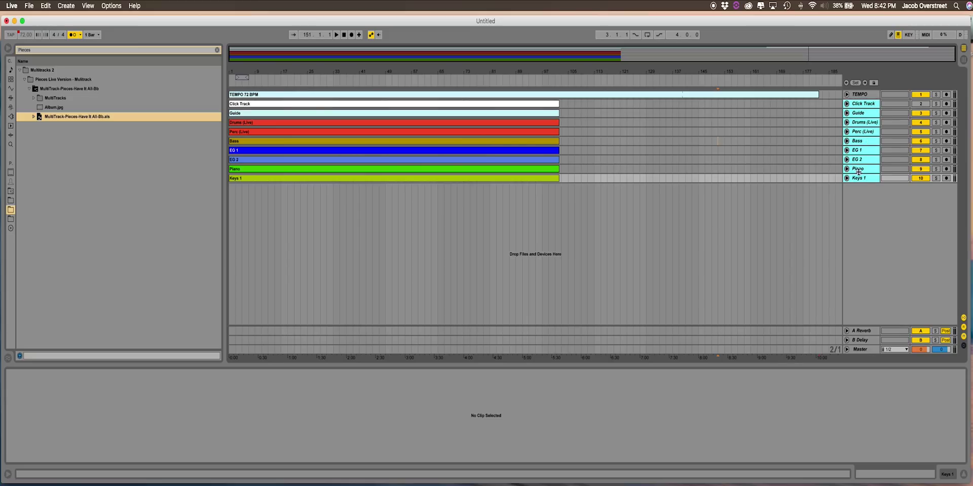
{"action": "right_click", "coordinate": [871, 132]}
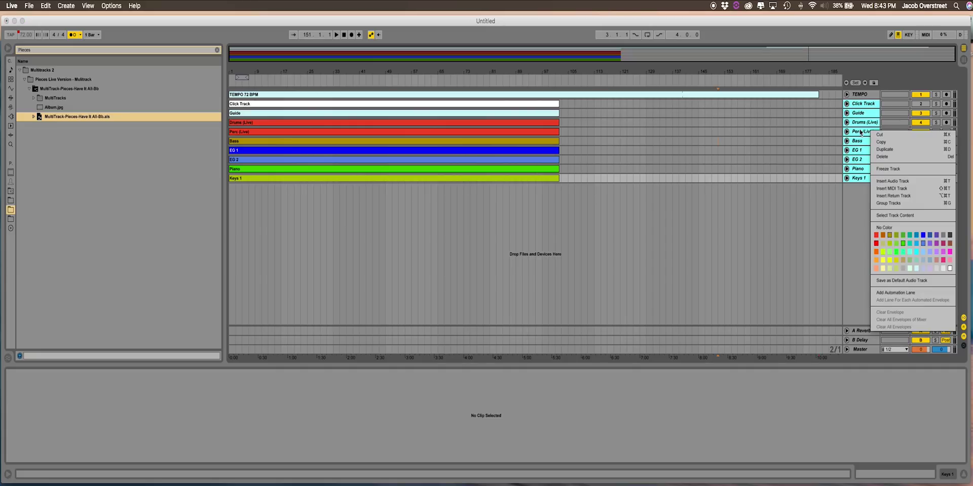
{"action": "left_click", "coordinate": [901, 207]}
{"action": "left_click", "coordinate": [847, 106]}
{"action": "left_click", "coordinate": [846, 105]}
{"action": "left_click", "coordinate": [846, 106]}
{"action": "left_click", "coordinate": [846, 105]}
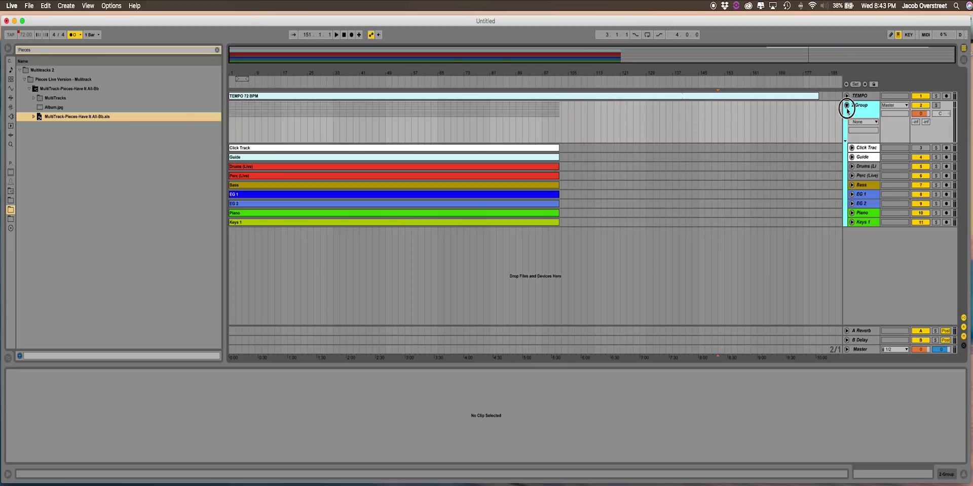
{"action": "left_click", "coordinate": [847, 105]}
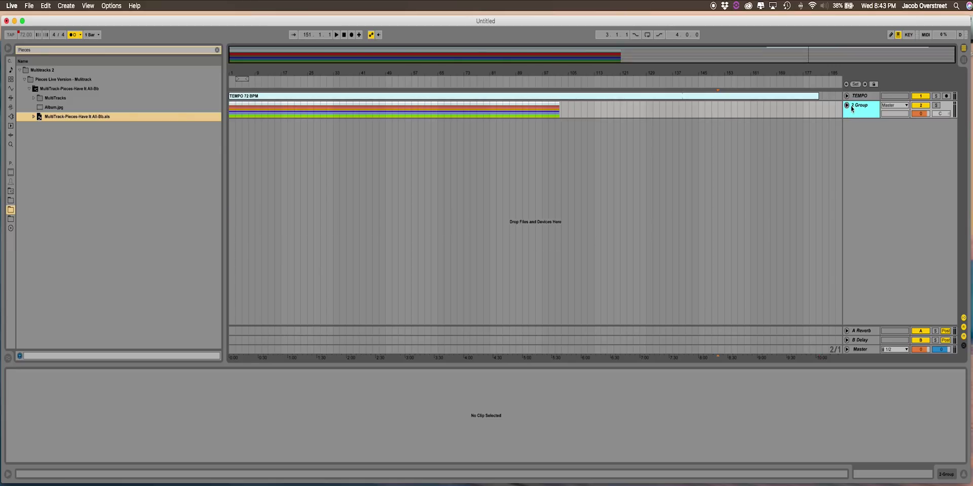
{"action": "left_click", "coordinate": [846, 106]}
Step: Rename the new group track as PIECES
{"action": "key", "text": "super+r"}
{"action": "type", "text": "P"}
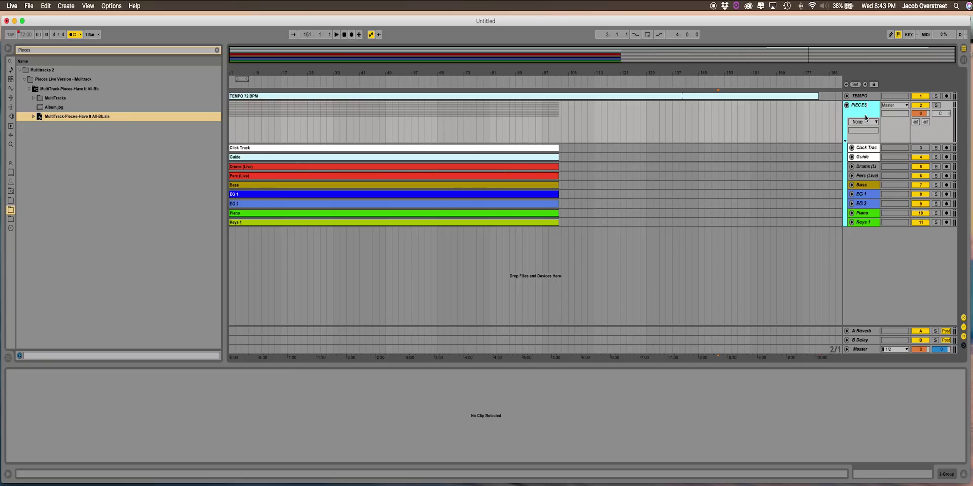
{"action": "key", "text": "Return"}
Step: Colour the PIECES group track red and fold the group
{"action": "right_click", "coordinate": [865, 118]}
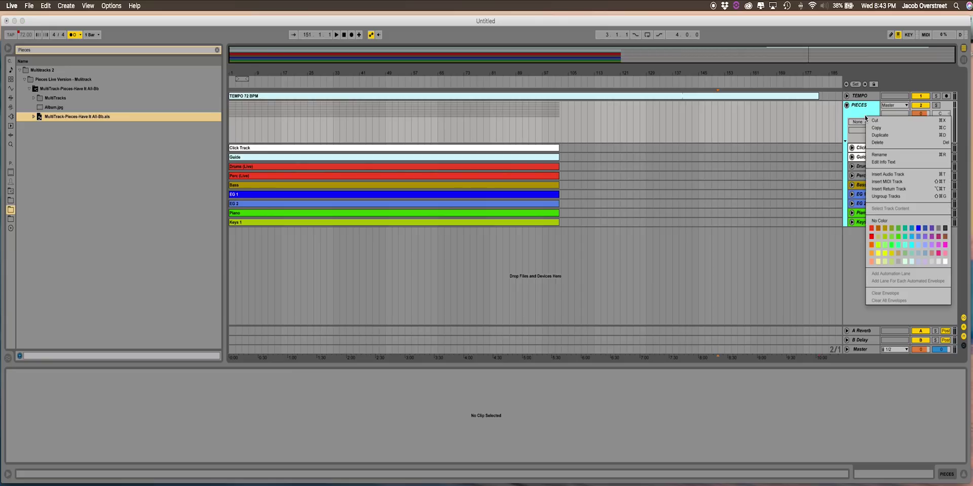
{"action": "left_click", "coordinate": [869, 242]}
{"action": "right_click", "coordinate": [866, 108]}
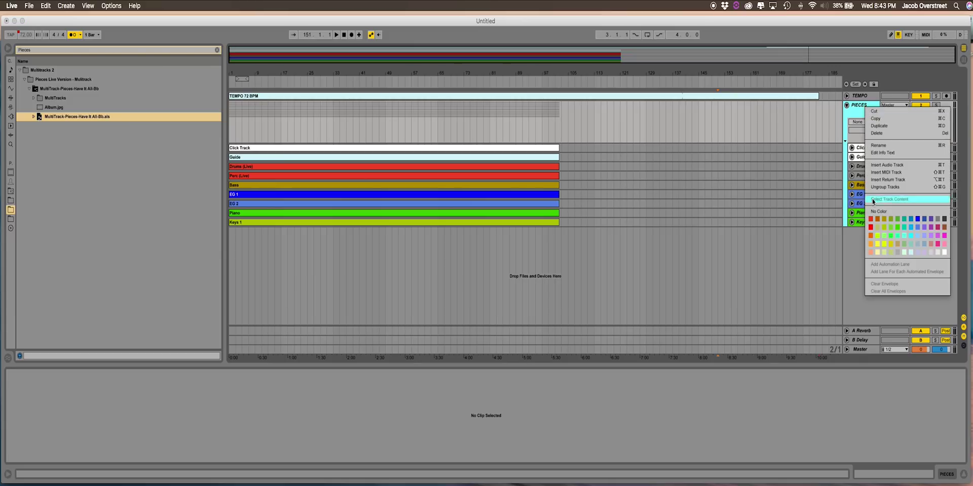
{"action": "left_click", "coordinate": [872, 227]}
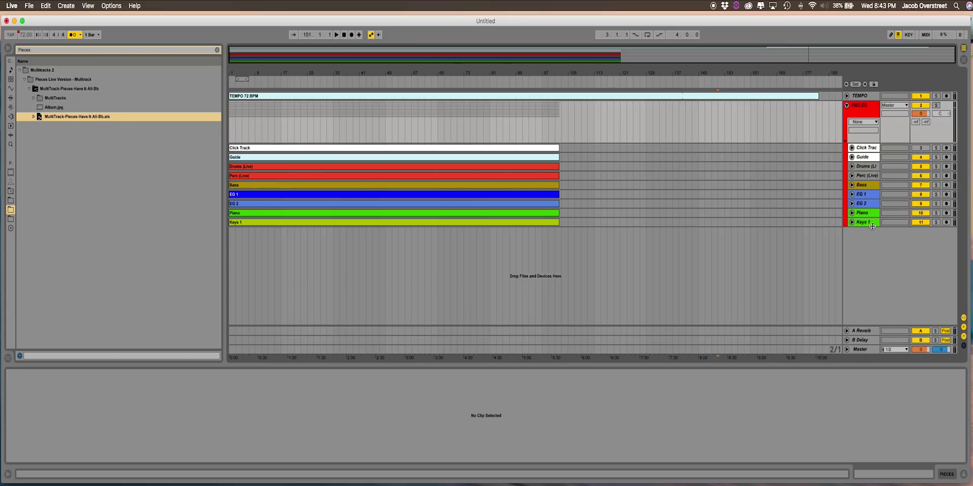
{"action": "left_click", "coordinate": [846, 106]}
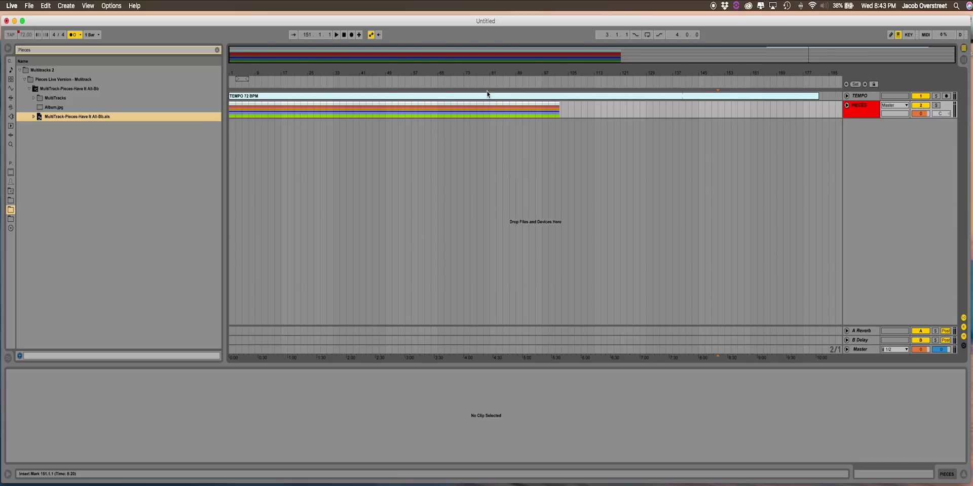
Step: Shorten the TEMPO 72 BPM clip so that it ends at bar 167
{"action": "left_click_drag", "start_coordinate": [818, 96], "coordinate": [637, 117]}
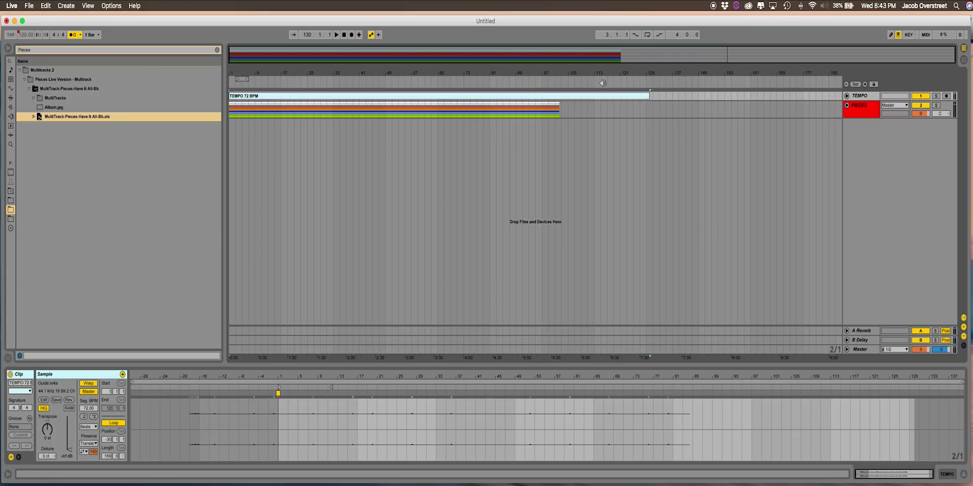
{"action": "left_click_drag", "start_coordinate": [647, 94], "coordinate": [770, 95]}
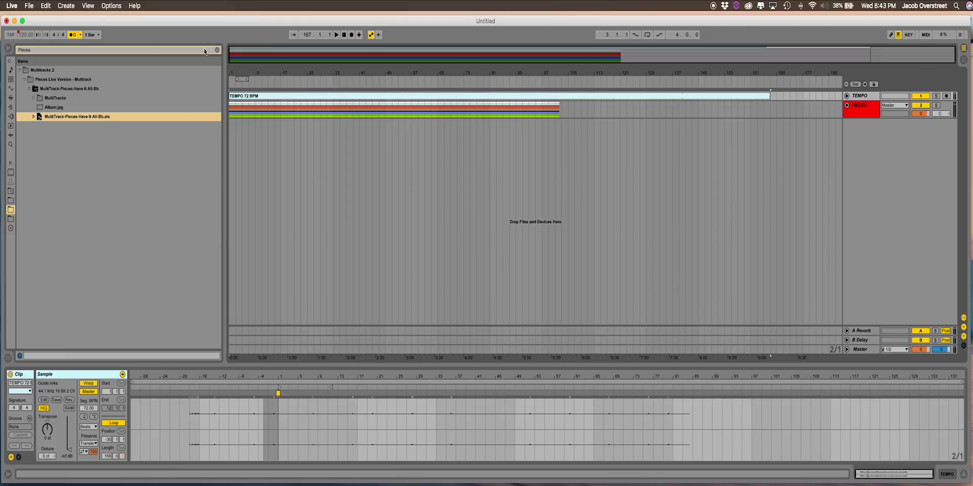
Step: Add a locator at bar 1 and name it PIECES
{"action": "left_click", "coordinate": [229, 80]}
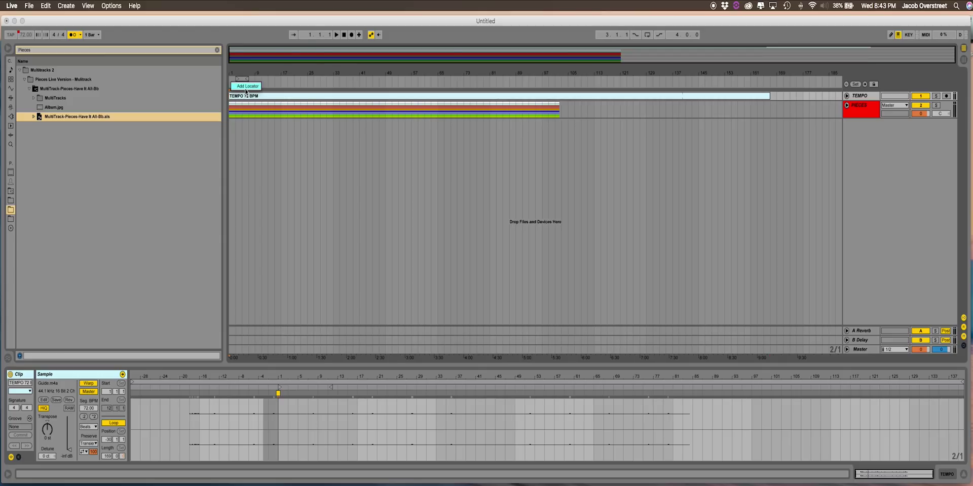
{"action": "left_click", "coordinate": [245, 88]}
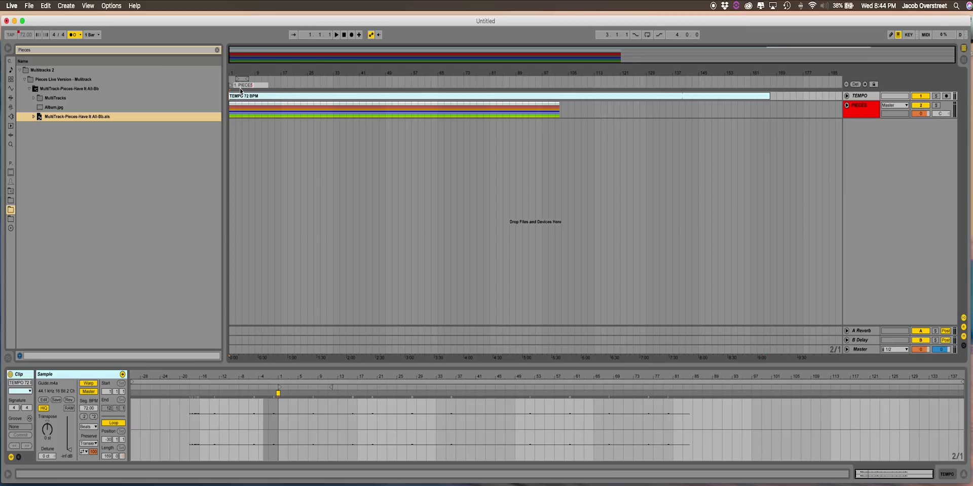
{"action": "key", "text": "Return"}
{"action": "left_click_drag", "start_coordinate": [230, 88], "coordinate": [85, 180]}
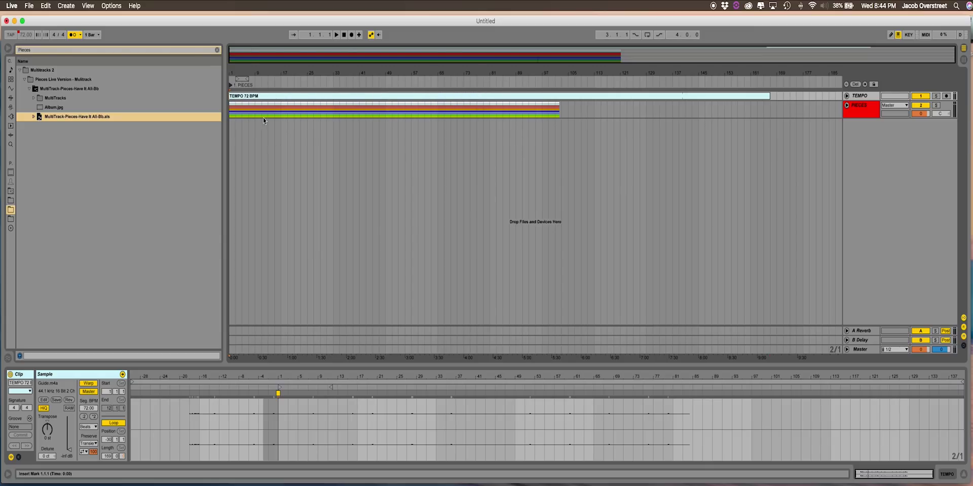
{"action": "right_click", "coordinate": [297, 85]}
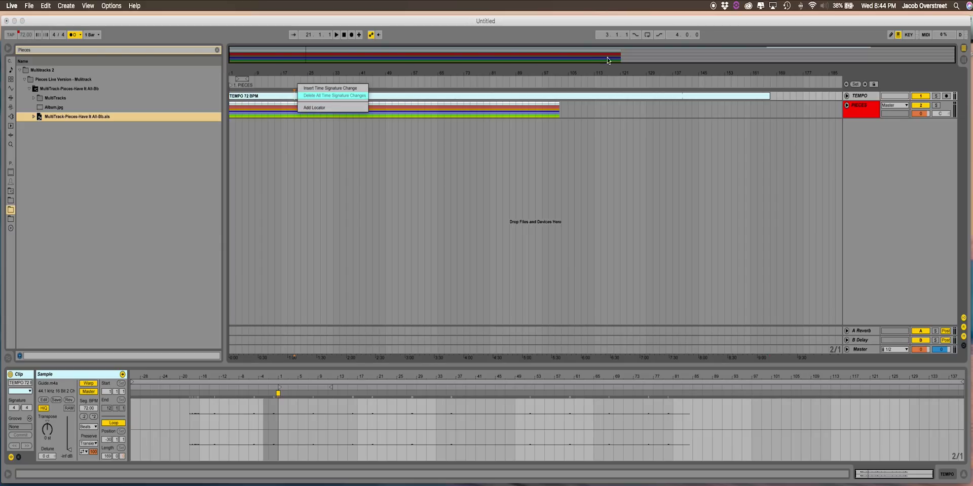
{"action": "left_click", "coordinate": [310, 73]}
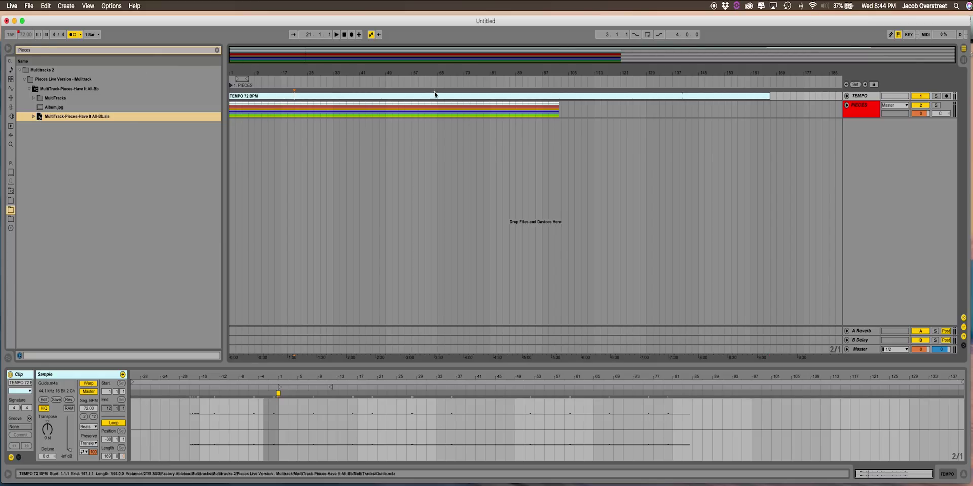
{"action": "left_click", "coordinate": [861, 110]}
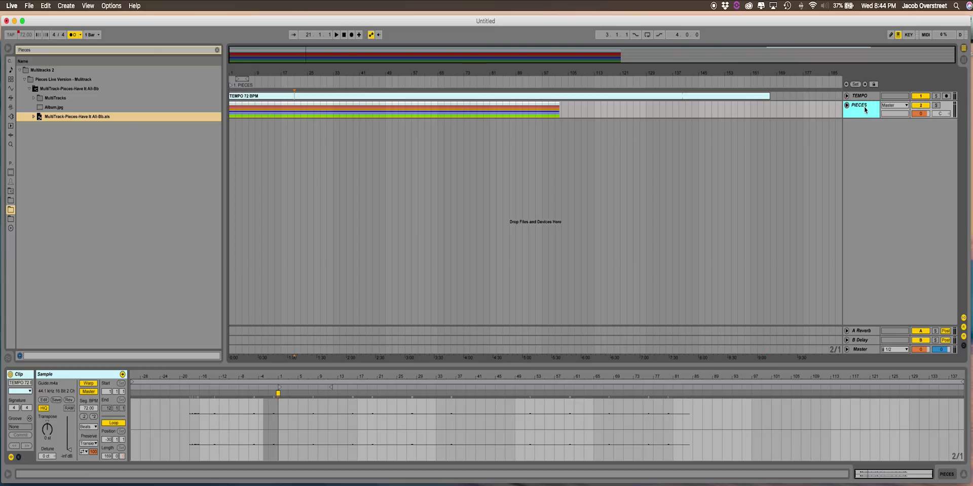
{"action": "left_click", "coordinate": [846, 105]}
{"action": "left_click", "coordinate": [847, 105]}
{"action": "left_click", "coordinate": [846, 105]}
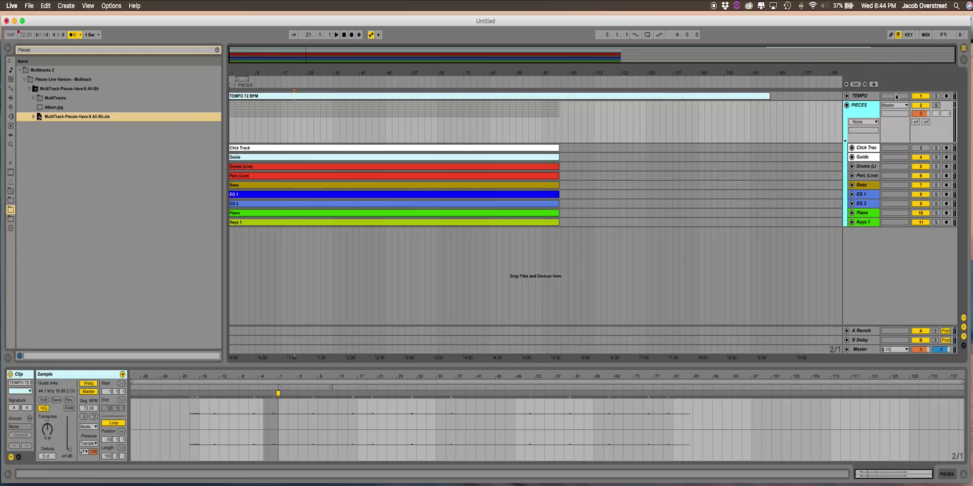
{"action": "left_click", "coordinate": [846, 105]}
{"action": "left_click", "coordinate": [846, 105]}
{"action": "left_click", "coordinate": [847, 105]}
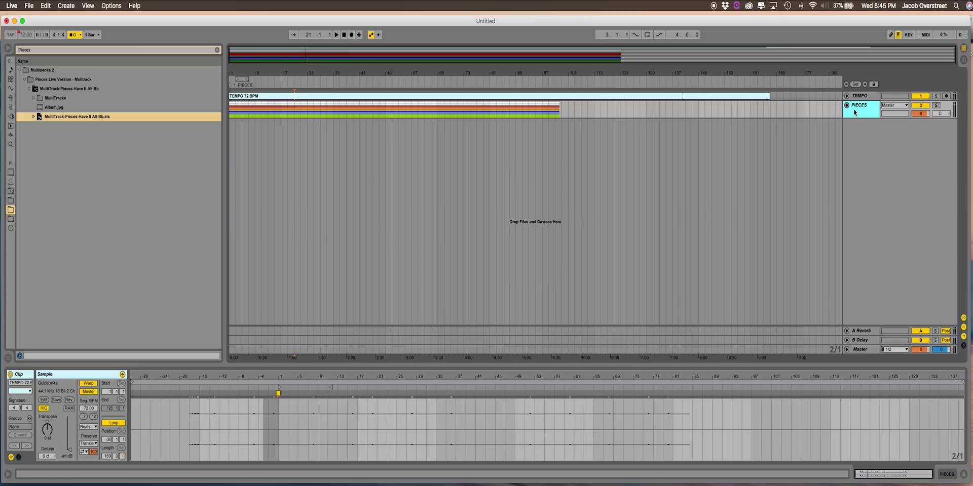
Step: Unfold the PIECES group and route its output to Ext. Out, channels 3/4
{"action": "left_click", "coordinate": [847, 105]}
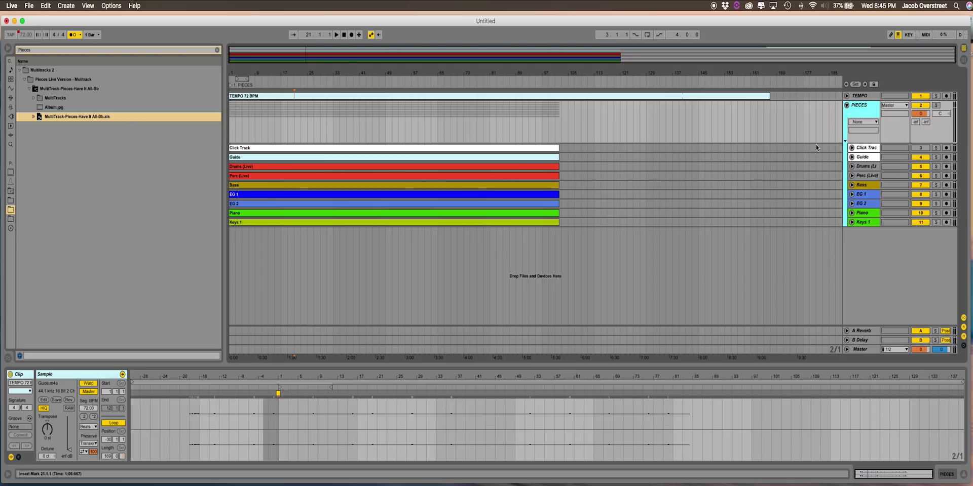
{"action": "left_click", "coordinate": [891, 105]}
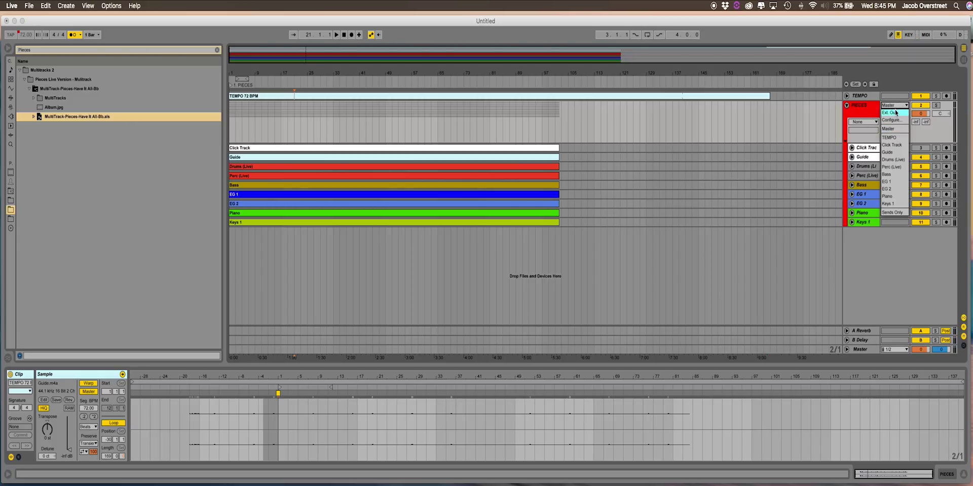
{"action": "left_click", "coordinate": [899, 114]}
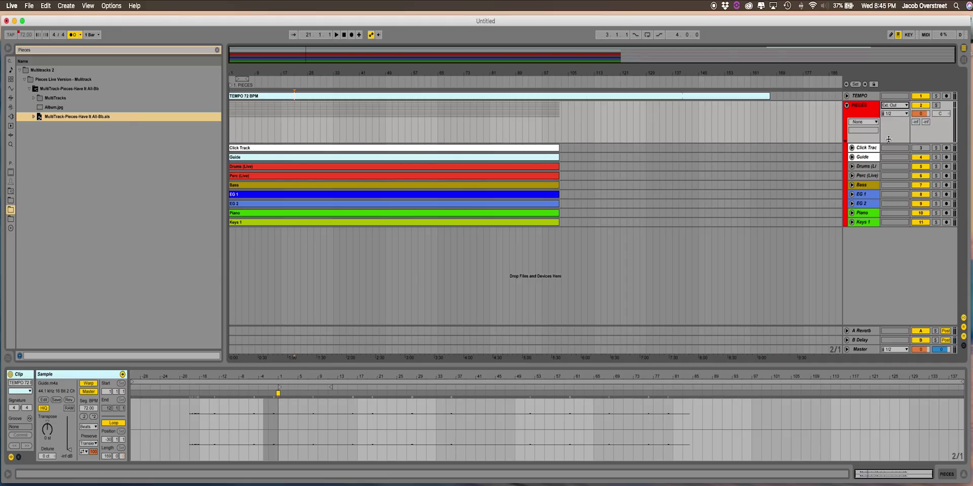
{"action": "left_click", "coordinate": [893, 114]}
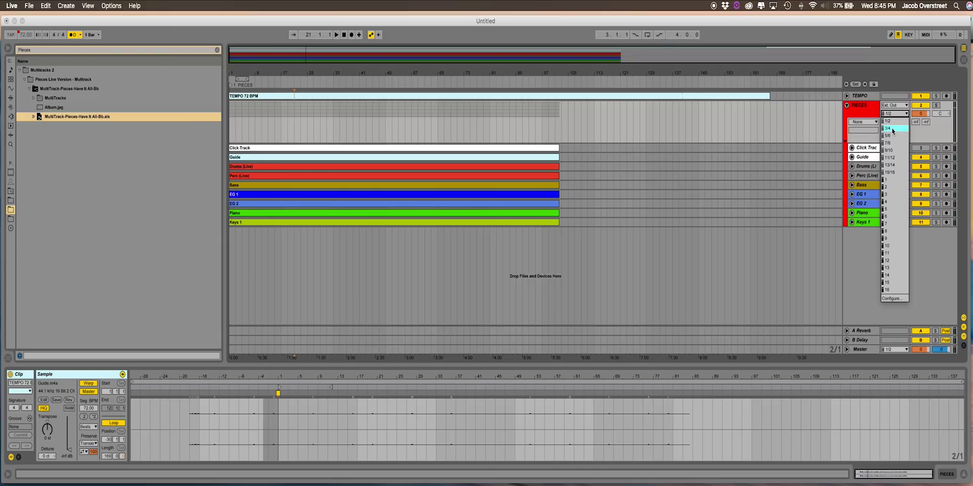
{"action": "left_click", "coordinate": [893, 128]}
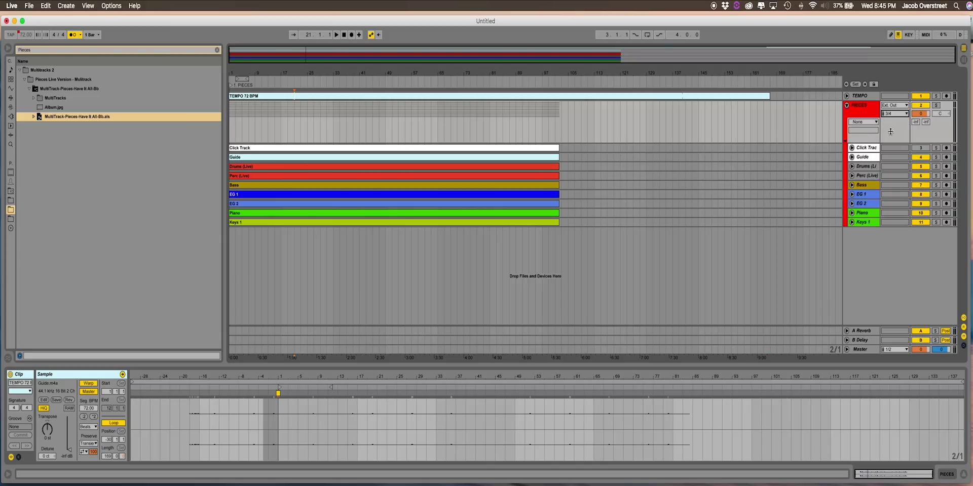
Step: Unfold the Guide track and route its output to Ext. Out, channel 5
{"action": "left_click", "coordinate": [851, 157]}
{"action": "left_click", "coordinate": [898, 175]}
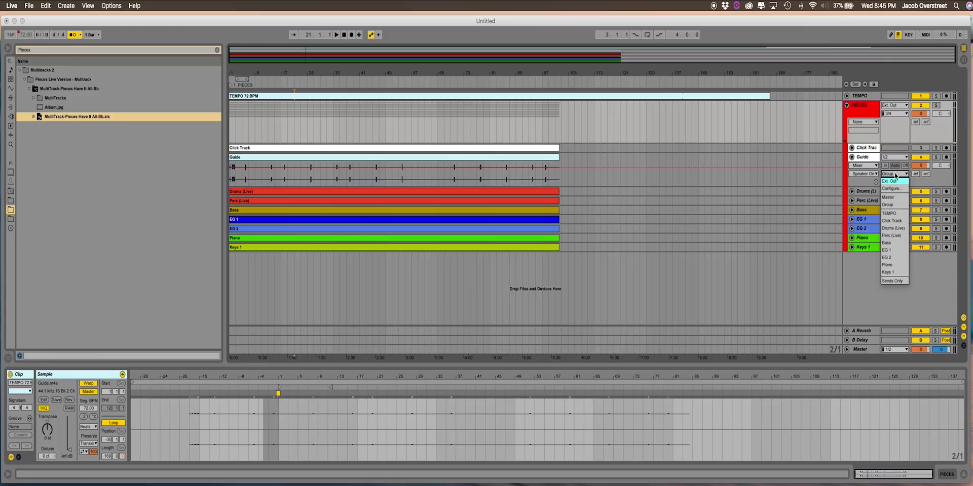
{"action": "left_click", "coordinate": [895, 182]}
{"action": "left_click", "coordinate": [895, 182]}
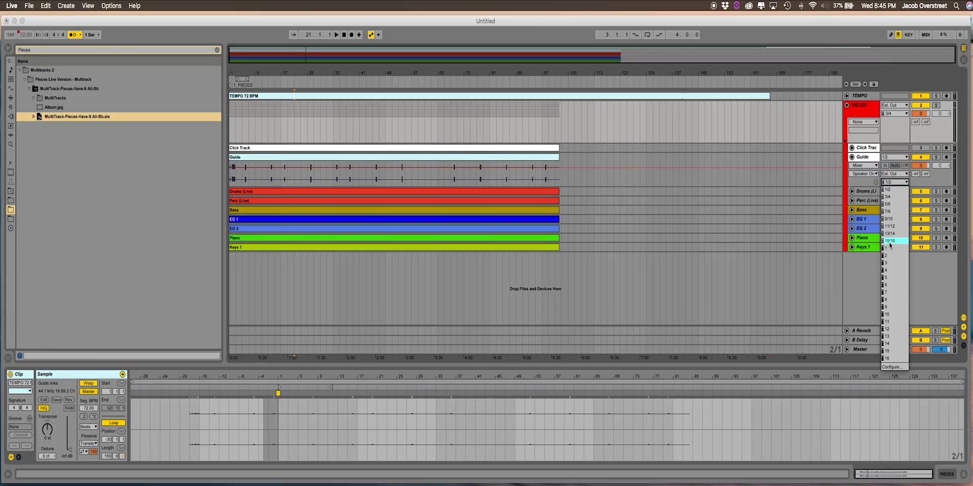
{"action": "left_click", "coordinate": [890, 278]}
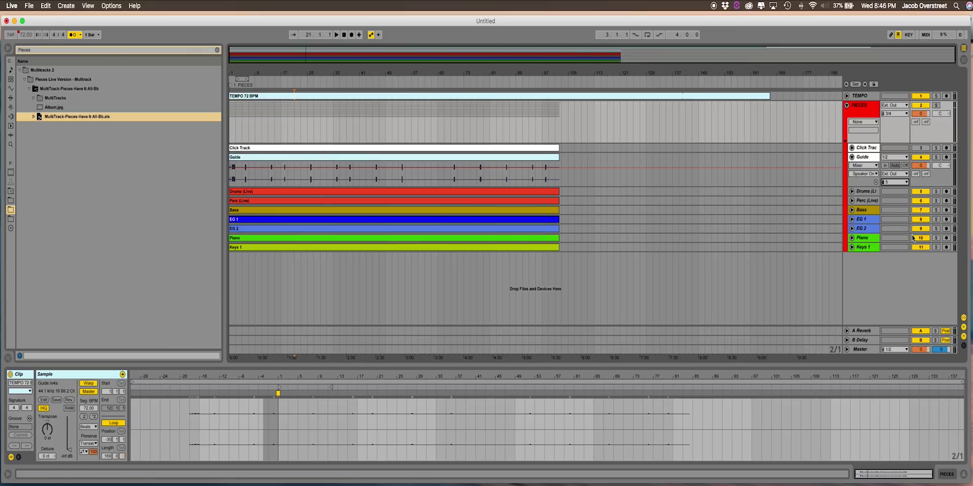
{"action": "left_click", "coordinate": [896, 116]}
{"action": "left_click", "coordinate": [897, 117]}
{"action": "left_click", "coordinate": [896, 117]}
{"action": "left_click", "coordinate": [895, 117]}
{"action": "left_click", "coordinate": [894, 183]}
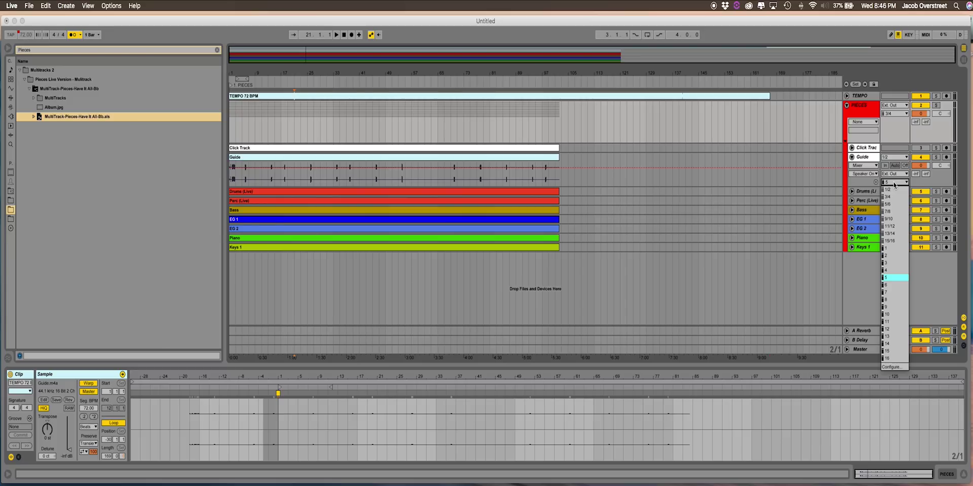
{"action": "left_click", "coordinate": [895, 185]}
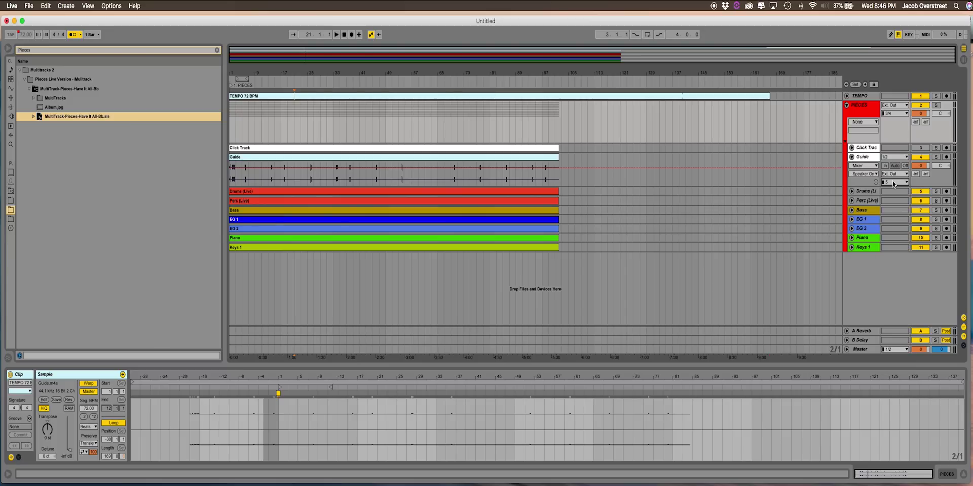
Step: Fold the Guide track and the PIECES group
{"action": "left_click", "coordinate": [852, 158]}
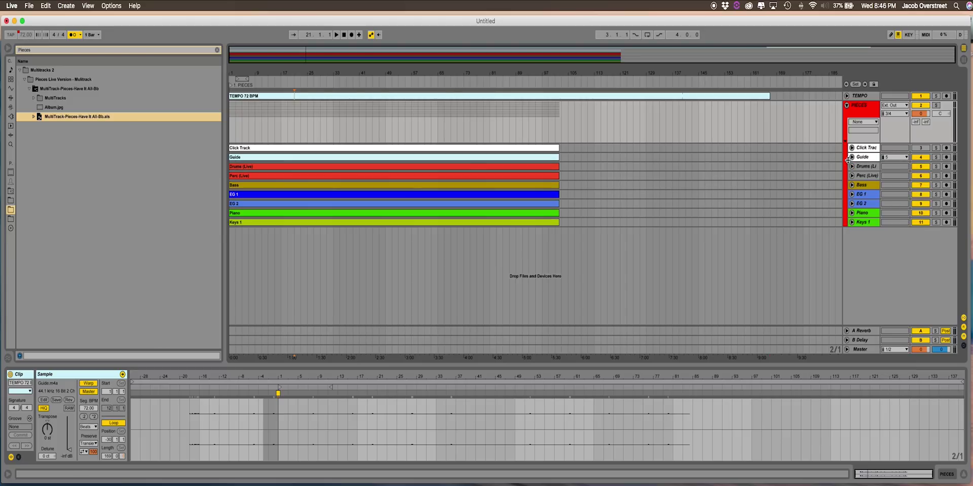
{"action": "left_click", "coordinate": [847, 105]}
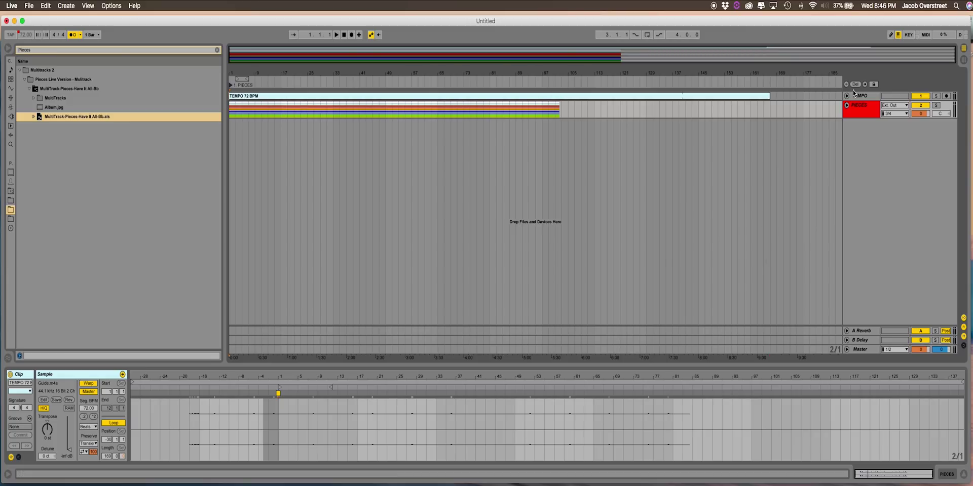
Step: Shorten the TEMPO 72 BPM clip to end at bar 161 and duplicate it directly after itself
{"action": "left_click", "coordinate": [847, 105]}
{"action": "left_click", "coordinate": [846, 106]}
{"action": "mouse_move", "coordinate": [768, 96]}
{"action": "left_mouse_down"}
{"action": "mouse_move", "coordinate": [653, 97]}
{"action": "mouse_move", "coordinate": [751, 95]}
{"action": "left_mouse_up"}
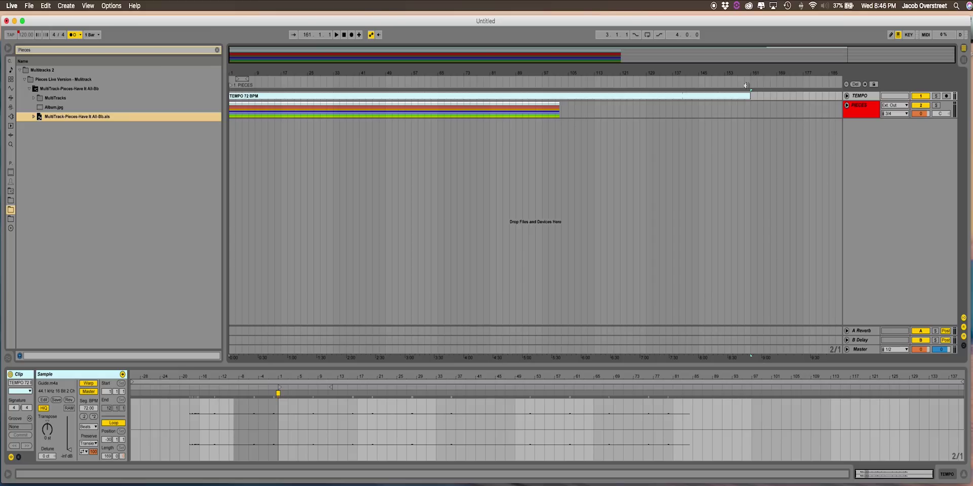
{"action": "left_click", "coordinate": [713, 100]}
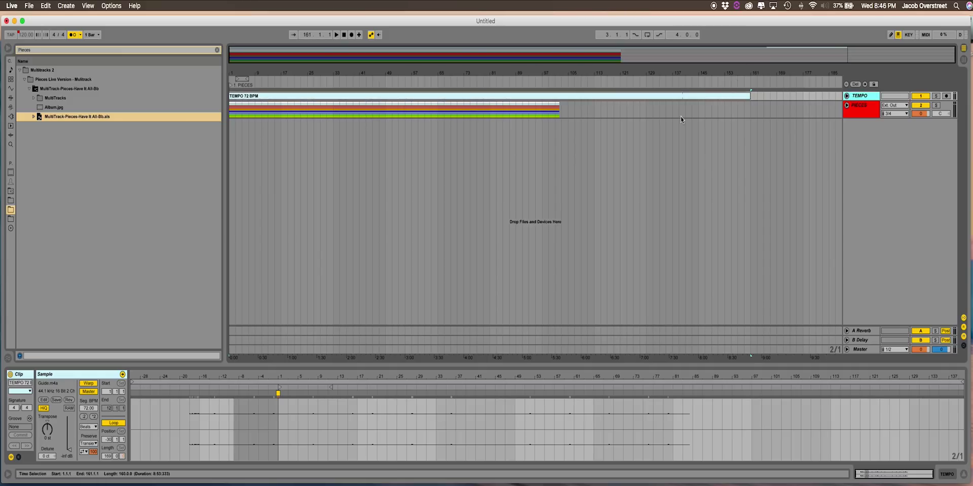
{"action": "left_click", "coordinate": [752, 98]}
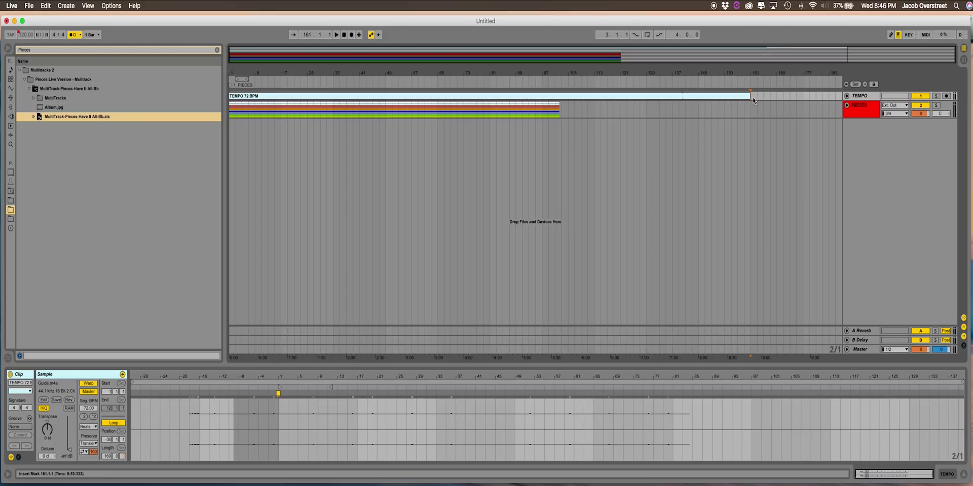
{"action": "left_click", "coordinate": [746, 100]}
{"action": "key", "text": "super+a"}
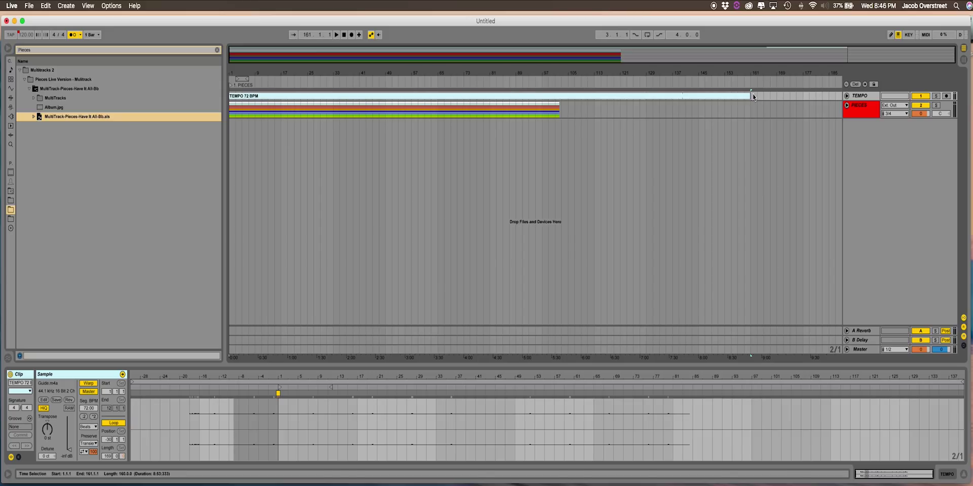
{"action": "key", "text": "super+d"}
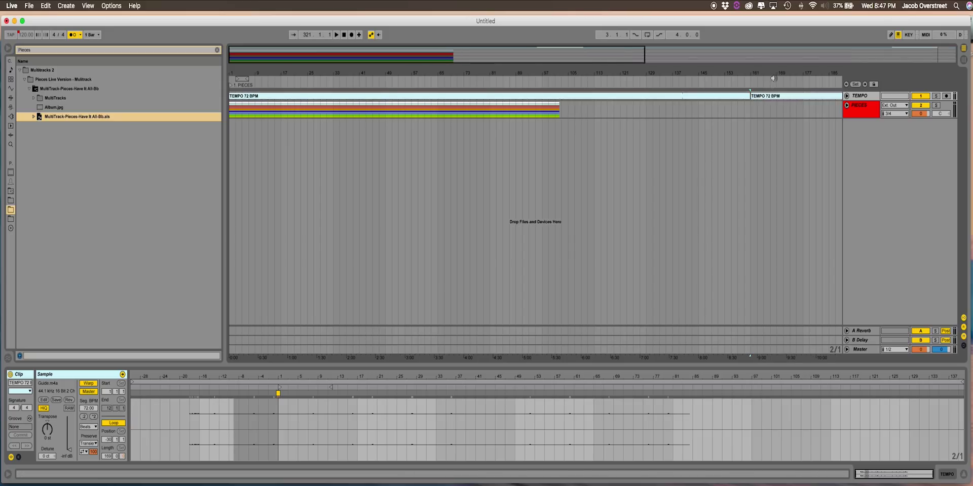
Step: Set the duplicated tempo clip's segment tempo to 70 BPM and rename the clip TEMPO 70 BPM
{"action": "left_click_drag", "start_coordinate": [772, 80], "coordinate": [605, 80]}
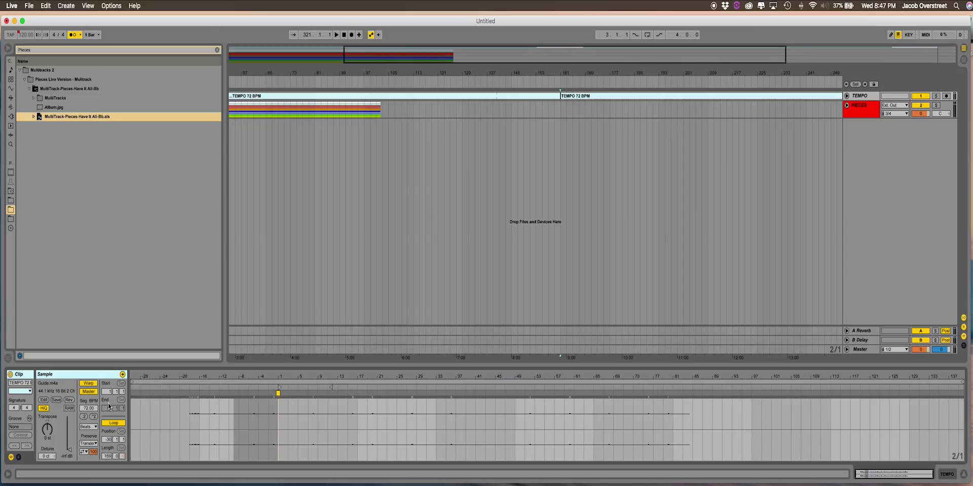
{"action": "left_click", "coordinate": [93, 410]}
{"action": "left_click", "coordinate": [92, 393]}
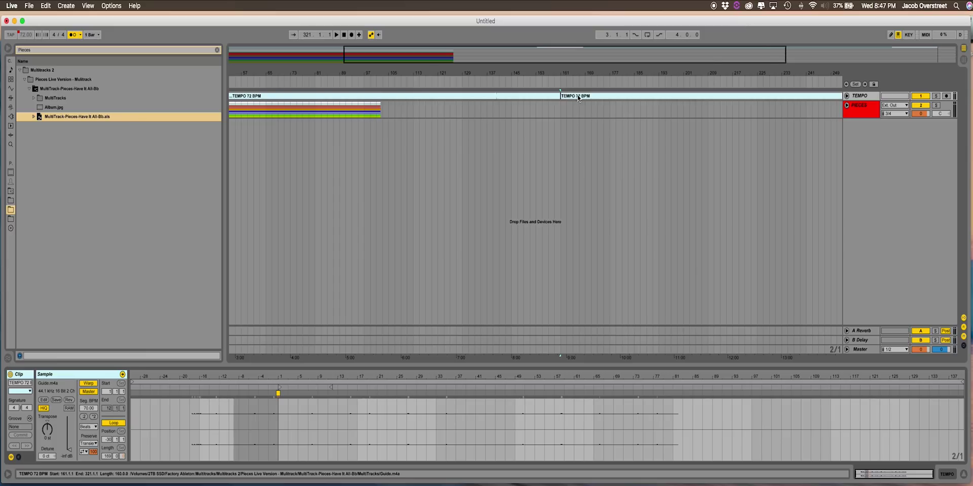
{"action": "key", "text": "super+r"}
{"action": "key", "text": "Right"}
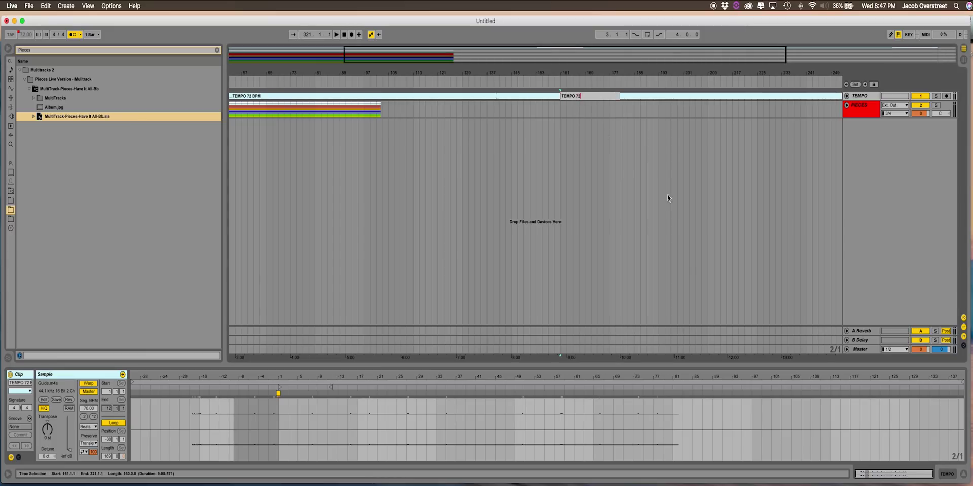
{"action": "type", "text": "M"}
{"action": "key", "text": "Return"}
Step: Add a locator at bar 161, where the second tempo clip starts, and name it SONG 2
{"action": "right_click", "coordinate": [561, 78]}
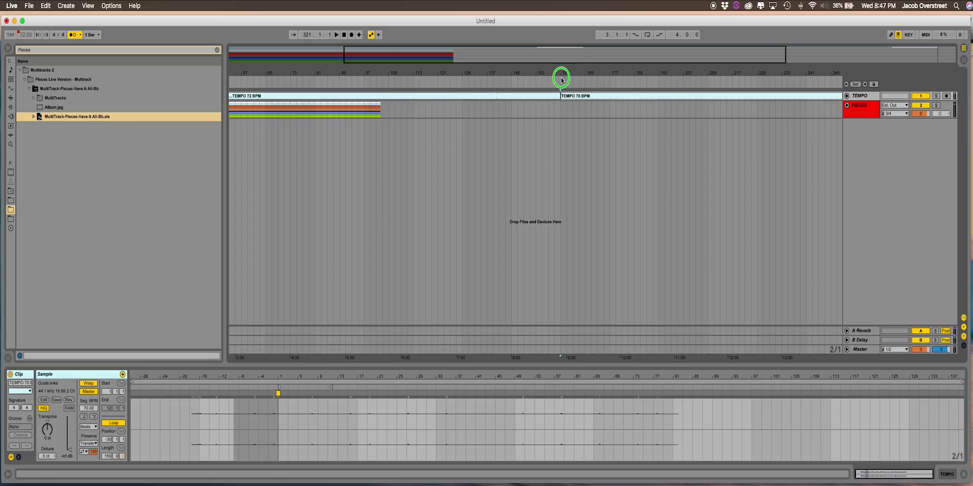
{"action": "left_click", "coordinate": [581, 103]}
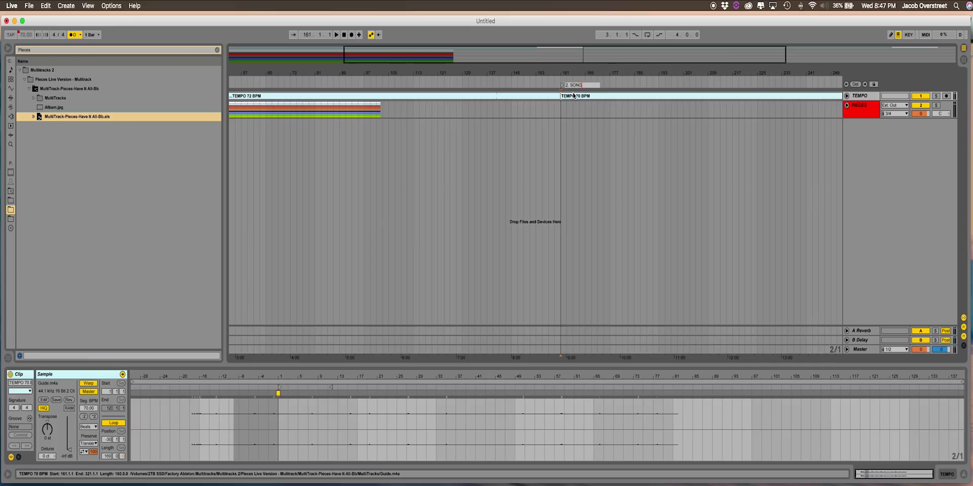
{"action": "key", "text": "Return"}
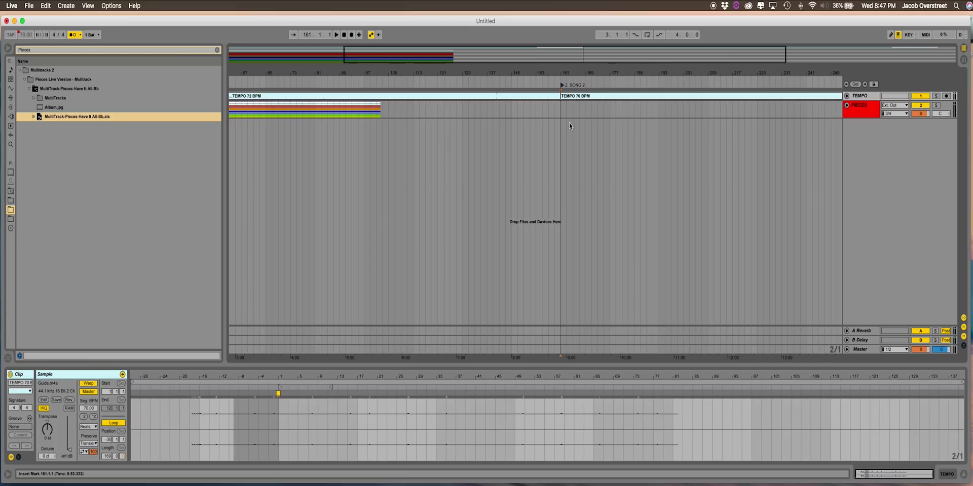